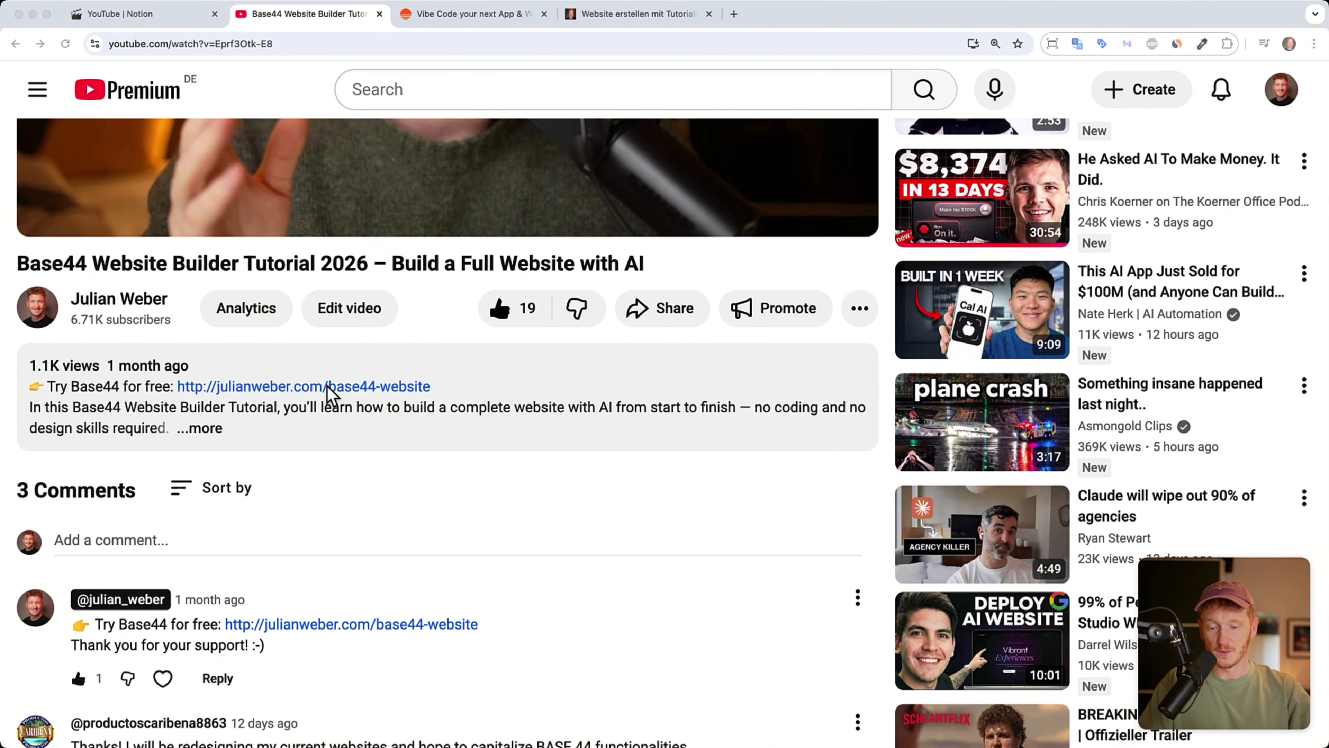
Step: Open the julianweber.com/base44-website free trial link from the YouTube video description
left_click(327, 387)
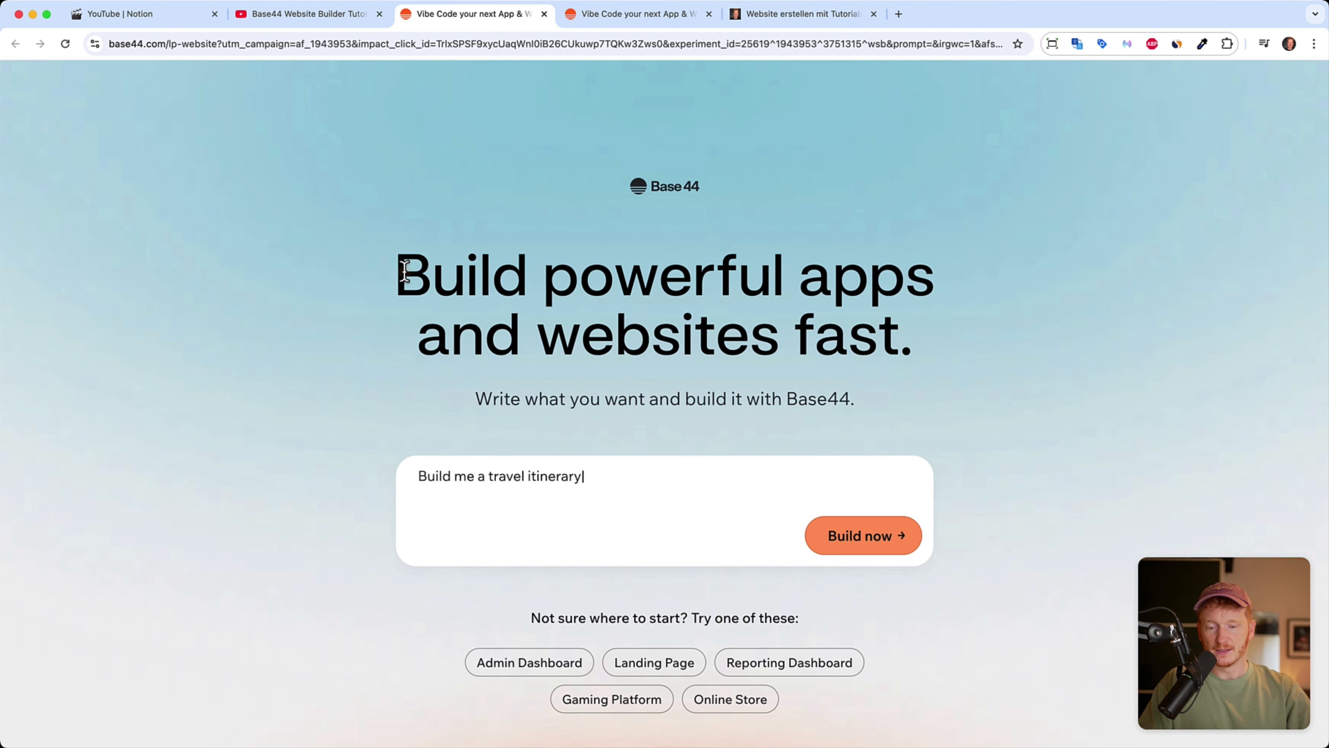
Step: Go from the Base44 landing page to the app.base44.com 'What will you build next?' dashboard
left_click_drag(396, 272, 926, 359)
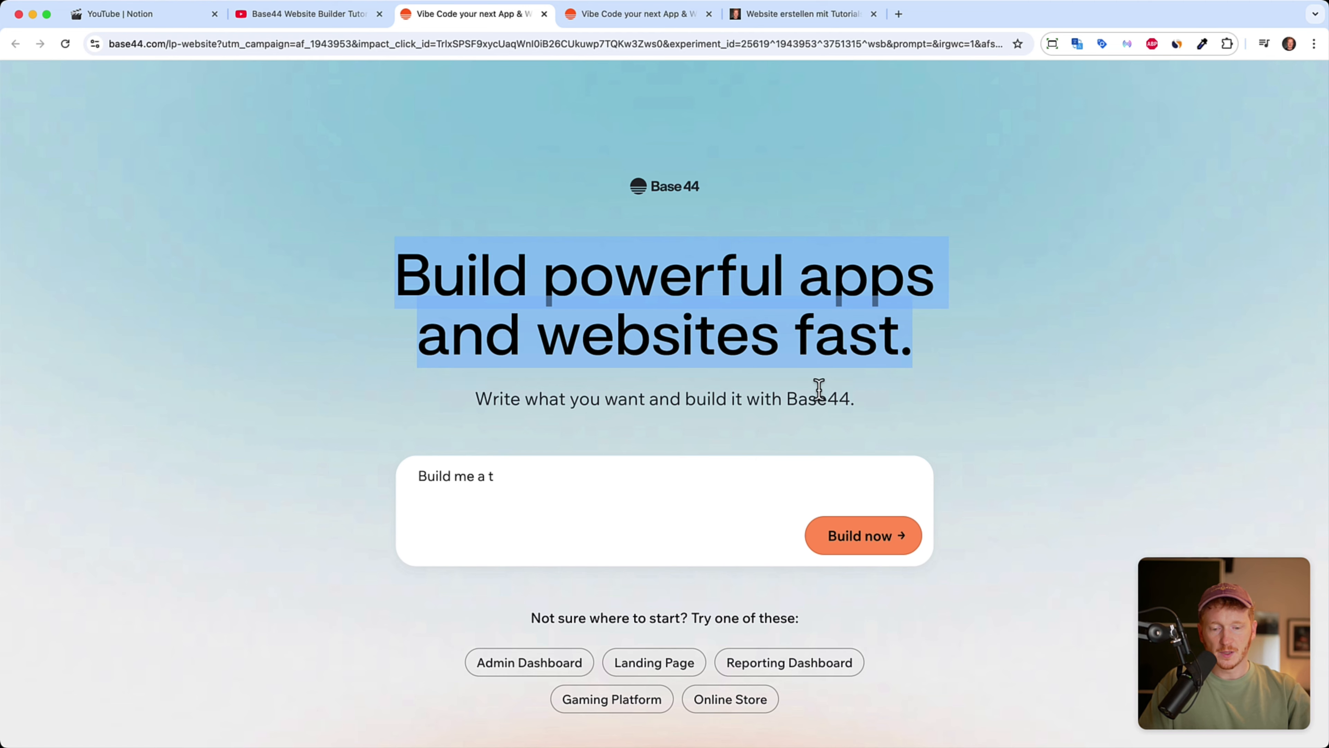
left_click(852, 536)
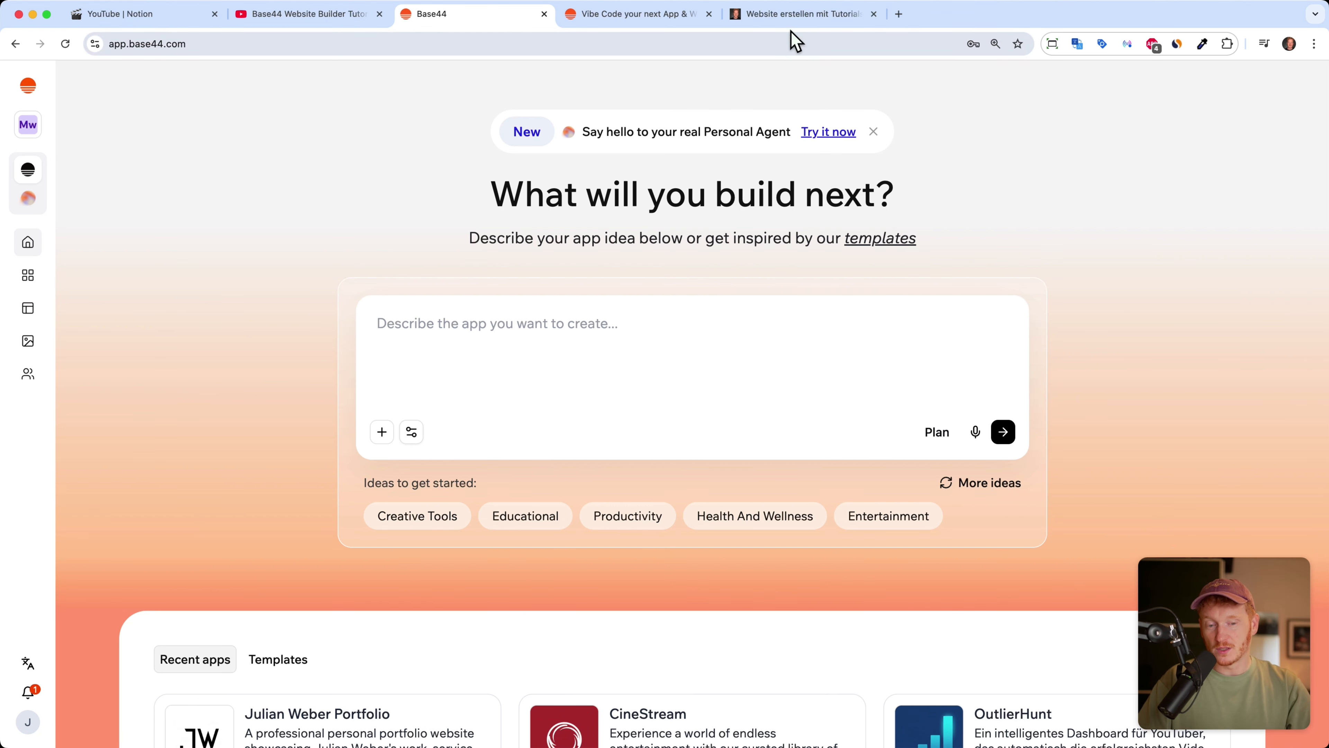
Step: Copy the address of the old julianweber.com website
left_click(796, 16)
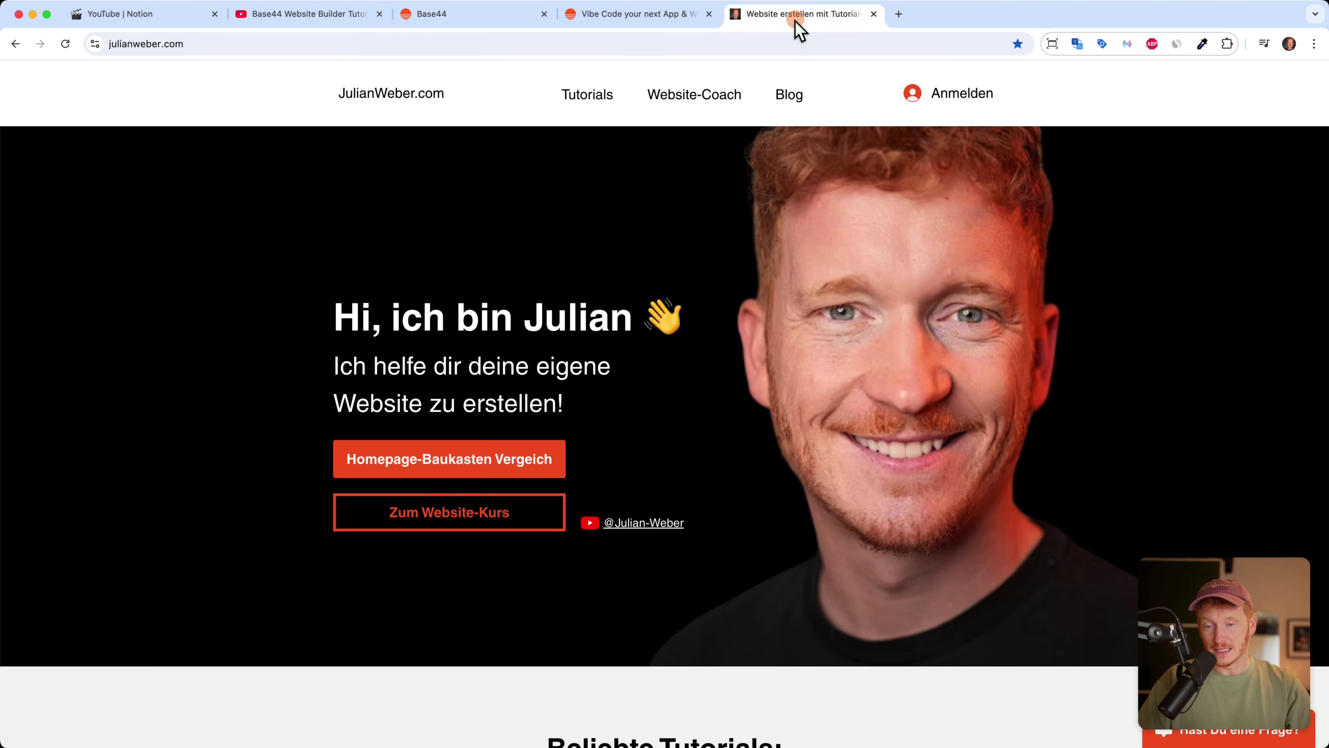
left_click(477, 49)
key("super+c")
left_click(700, 140)
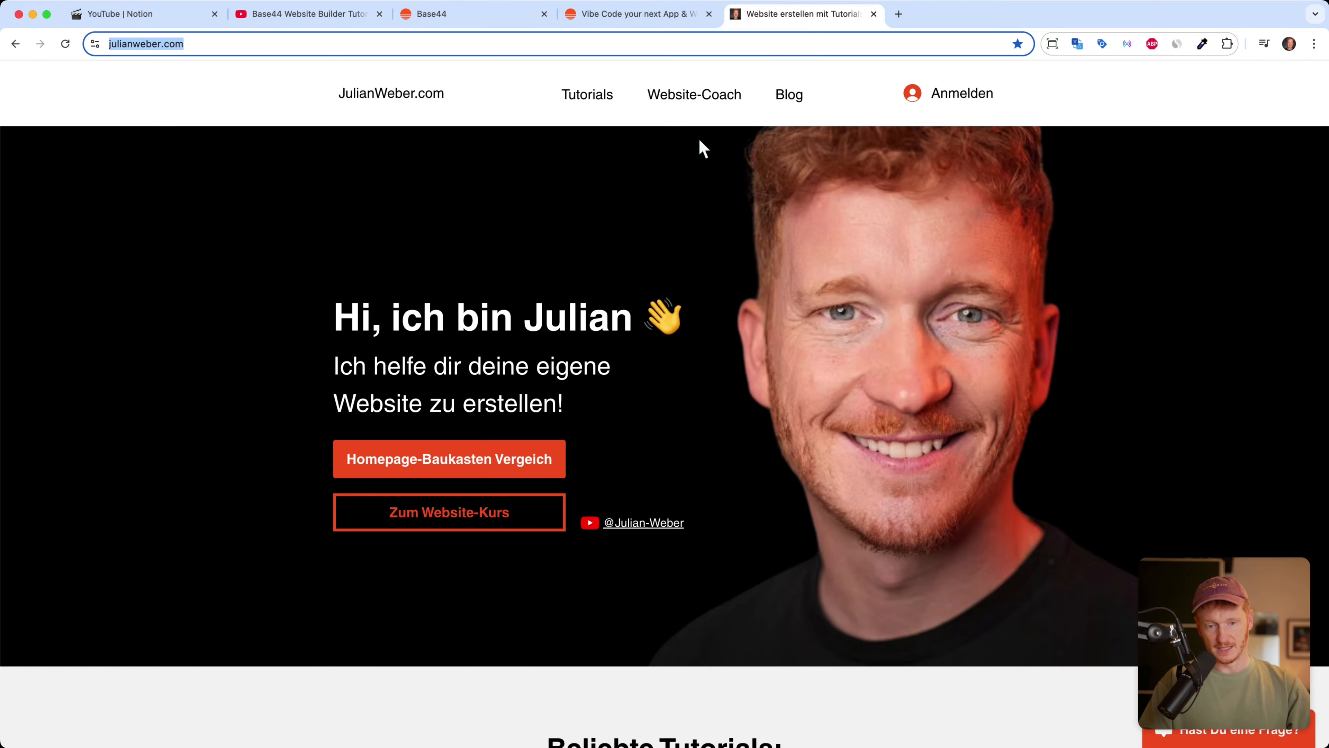
Step: Back in Base44, dictate a prompt to redesign the old site and translate it into English
mouse_move(587, 95)
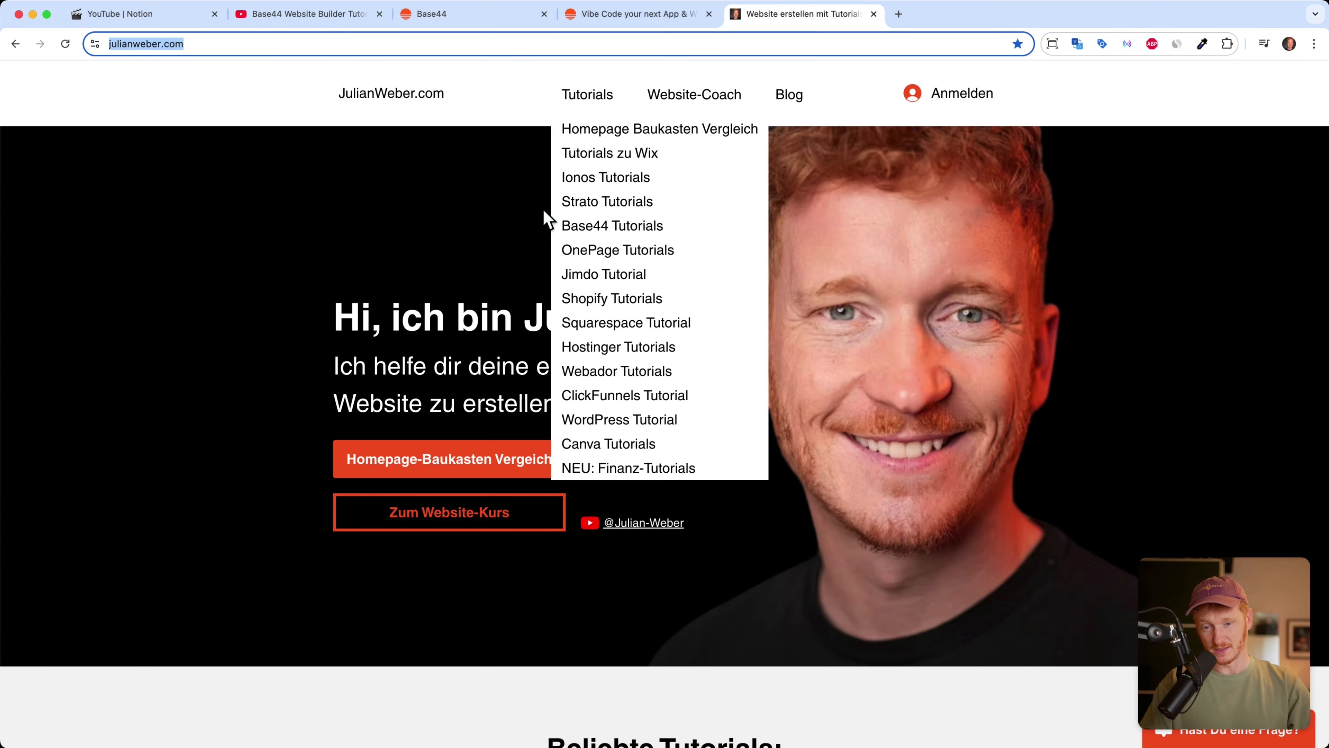
left_click(459, 19)
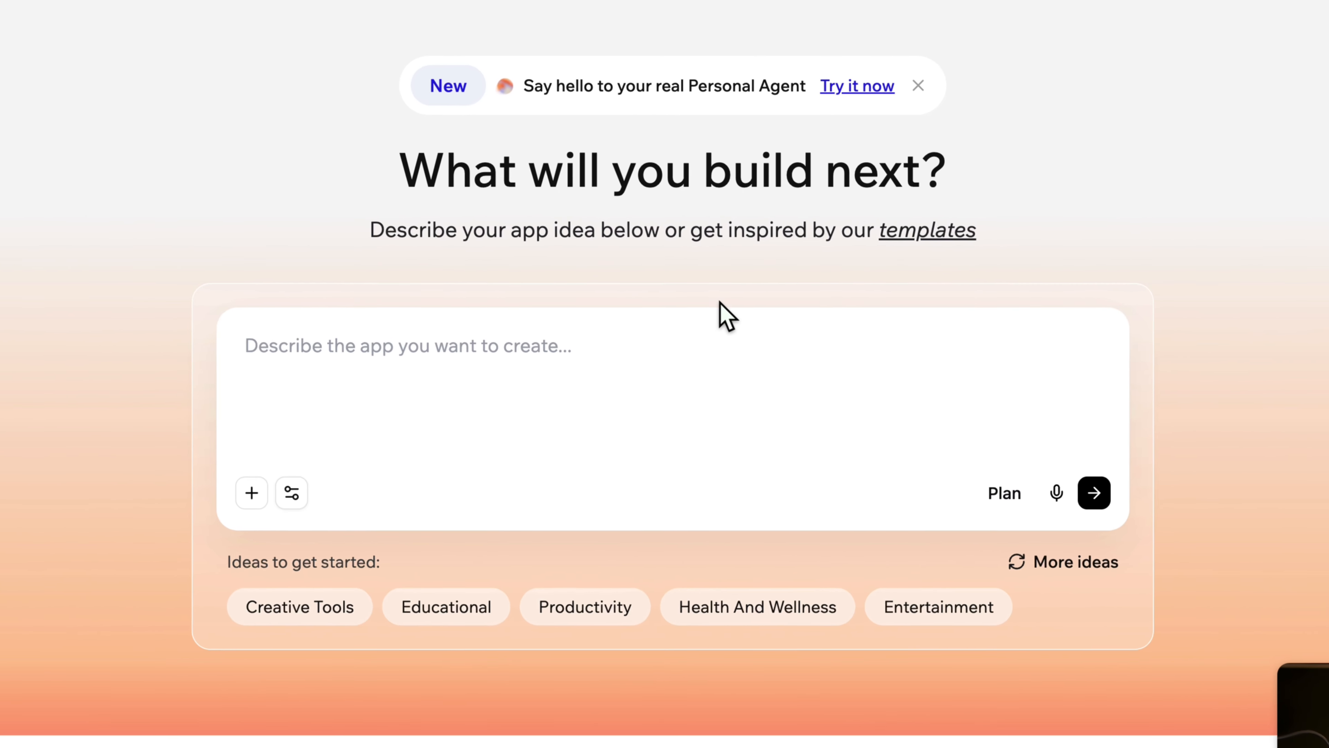
left_click(1056, 493)
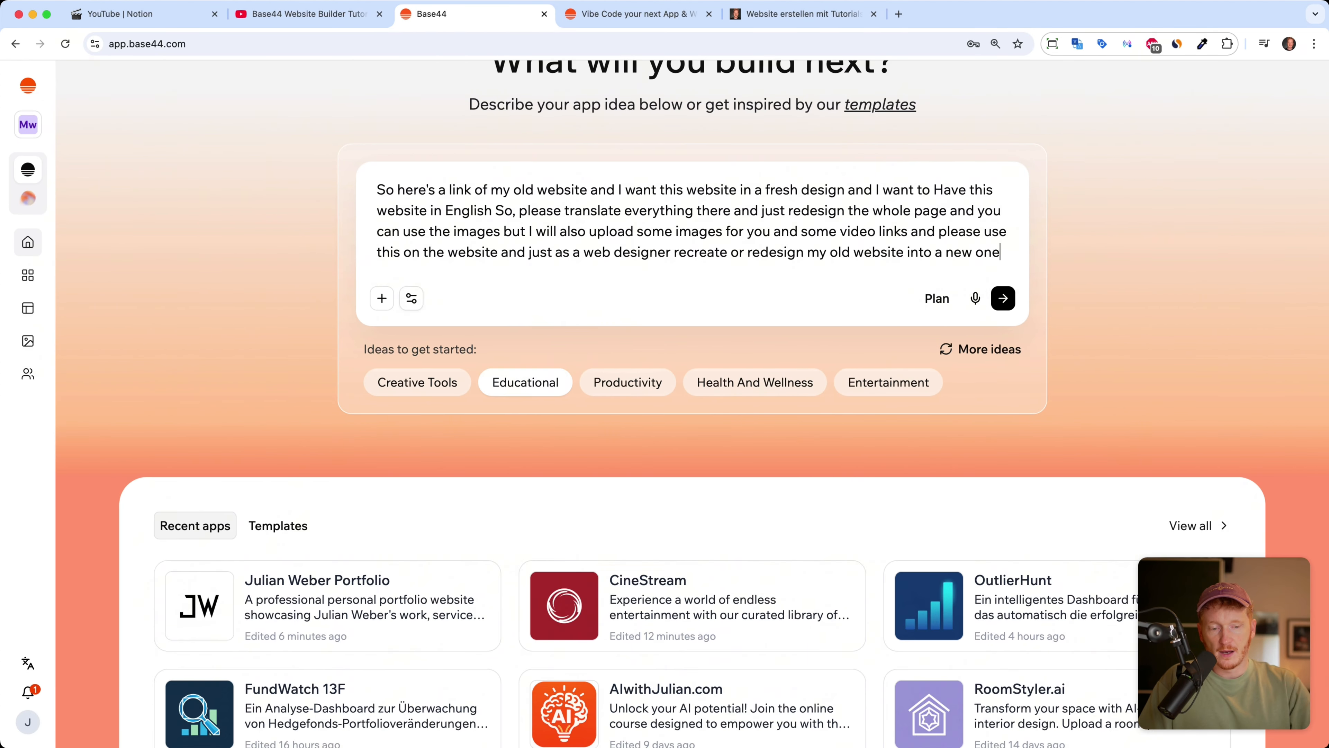
Step: Paste the old site's URL below the prompt, attach the portrait photo, and submit the request
key("Return")
key("Return")
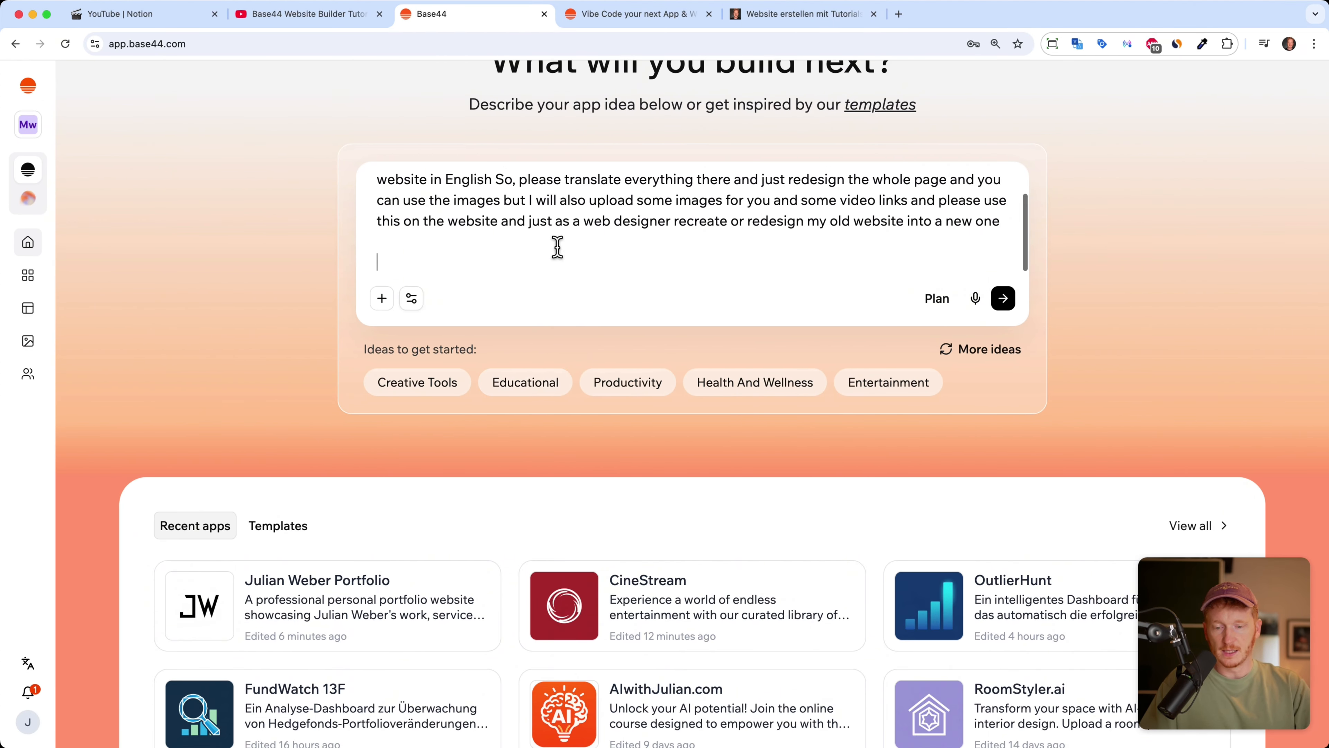
key("super+v")
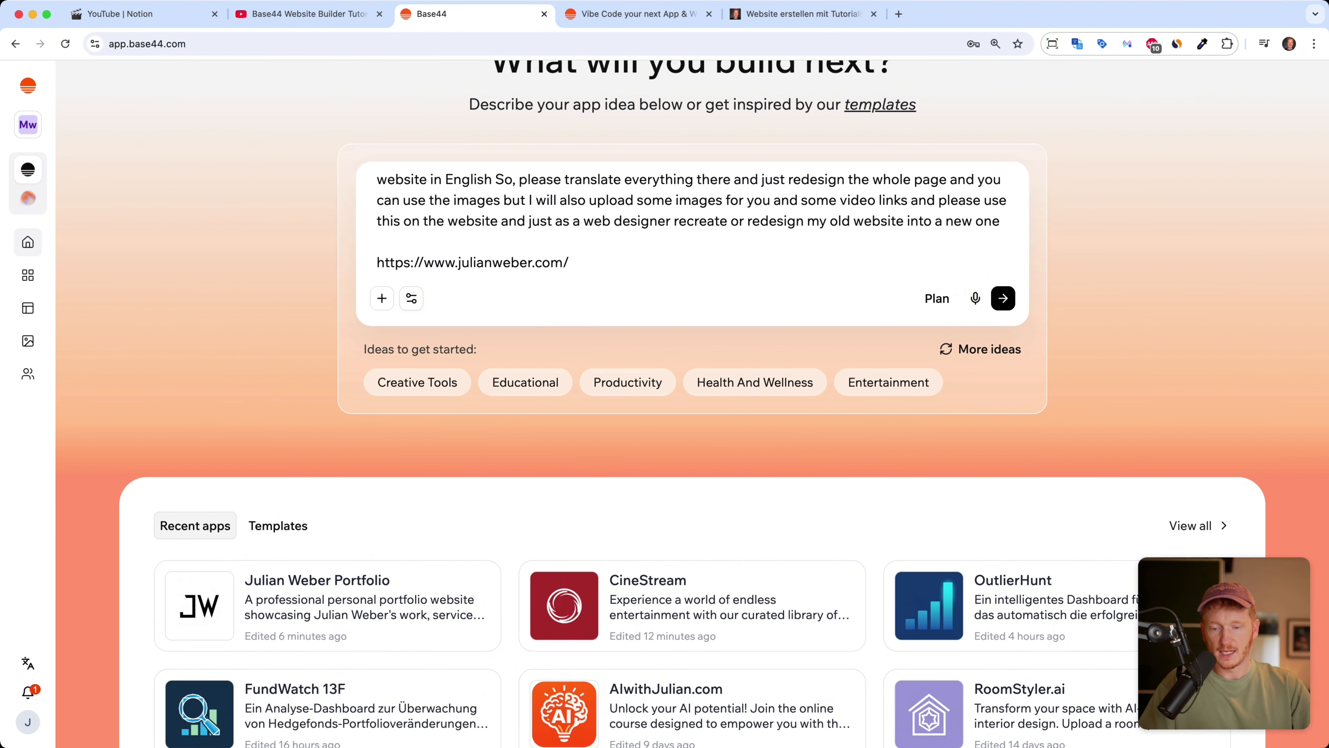
left_click(381, 299)
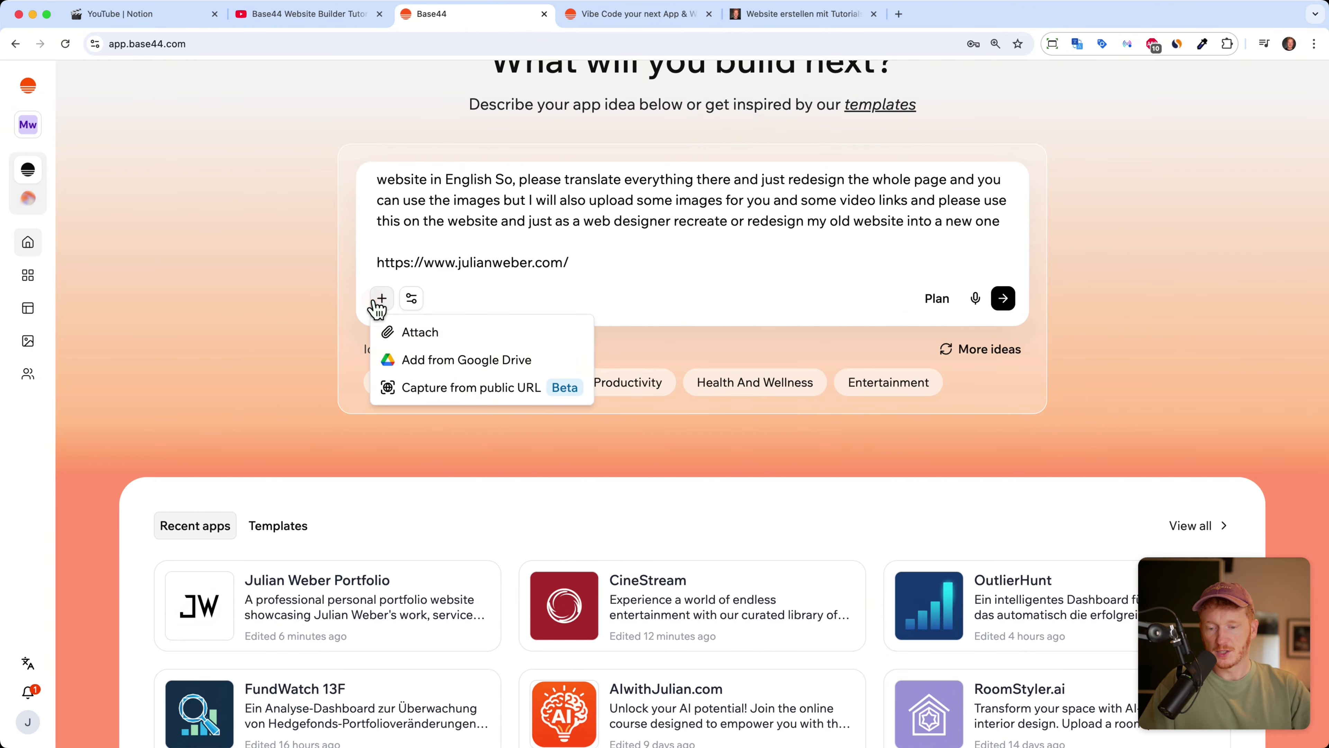
left_click(433, 343)
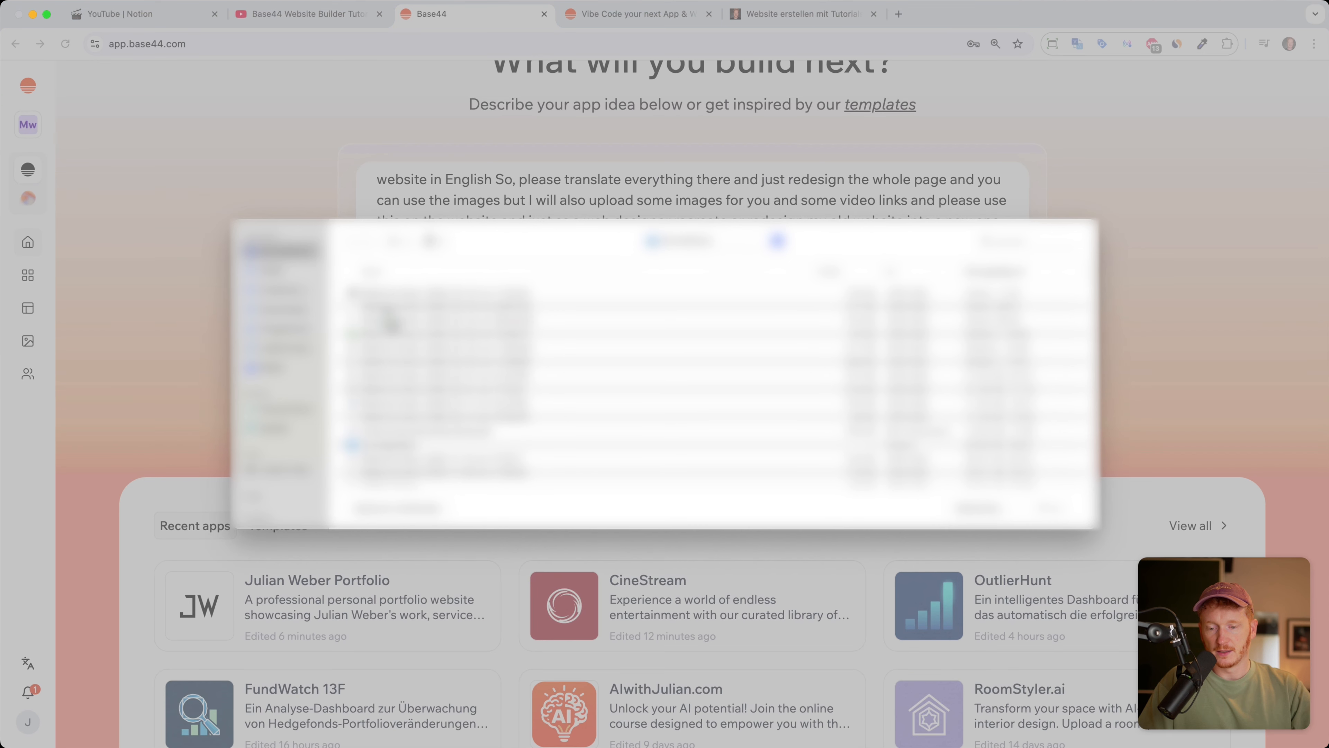
left_click(285, 292)
left_click(372, 335)
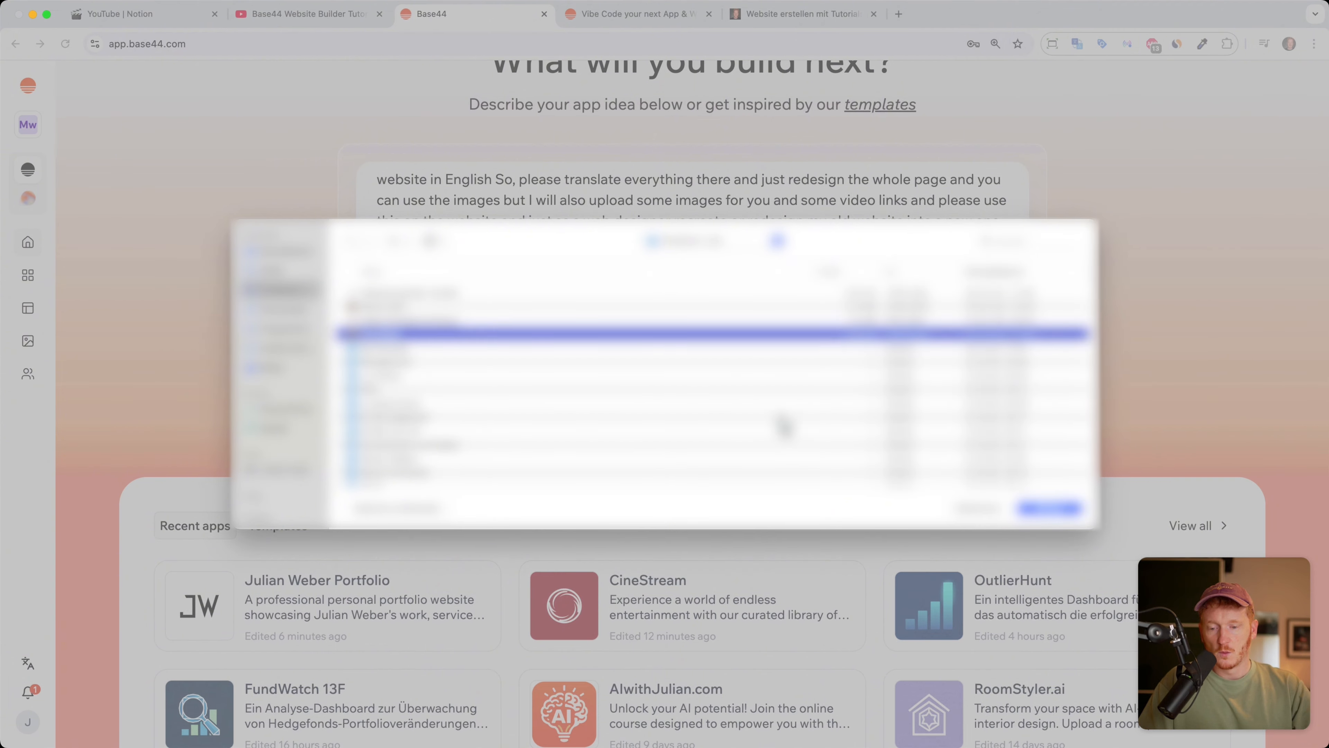
left_click(1029, 509)
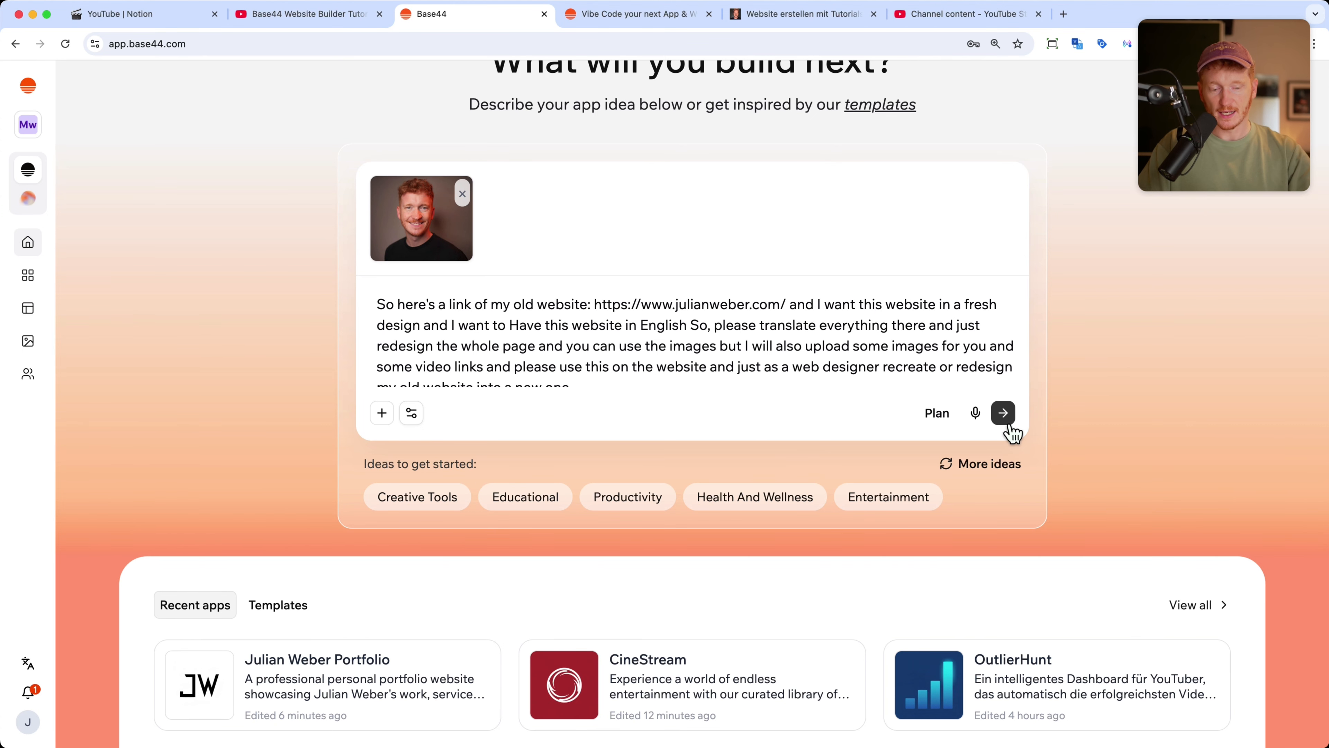
left_click(1003, 414)
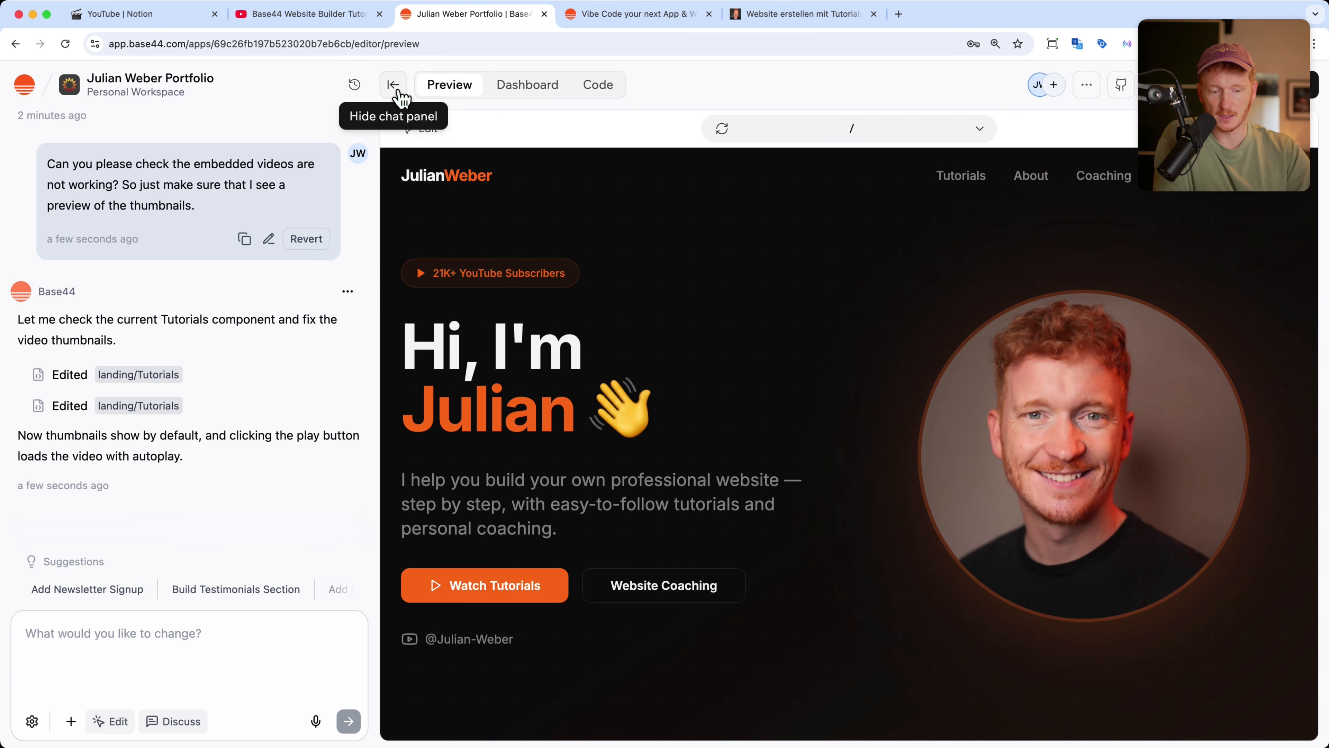
Step: Hide the chat panel to see the generated dark Julian Weber Portfolio preview full width
left_click(393, 86)
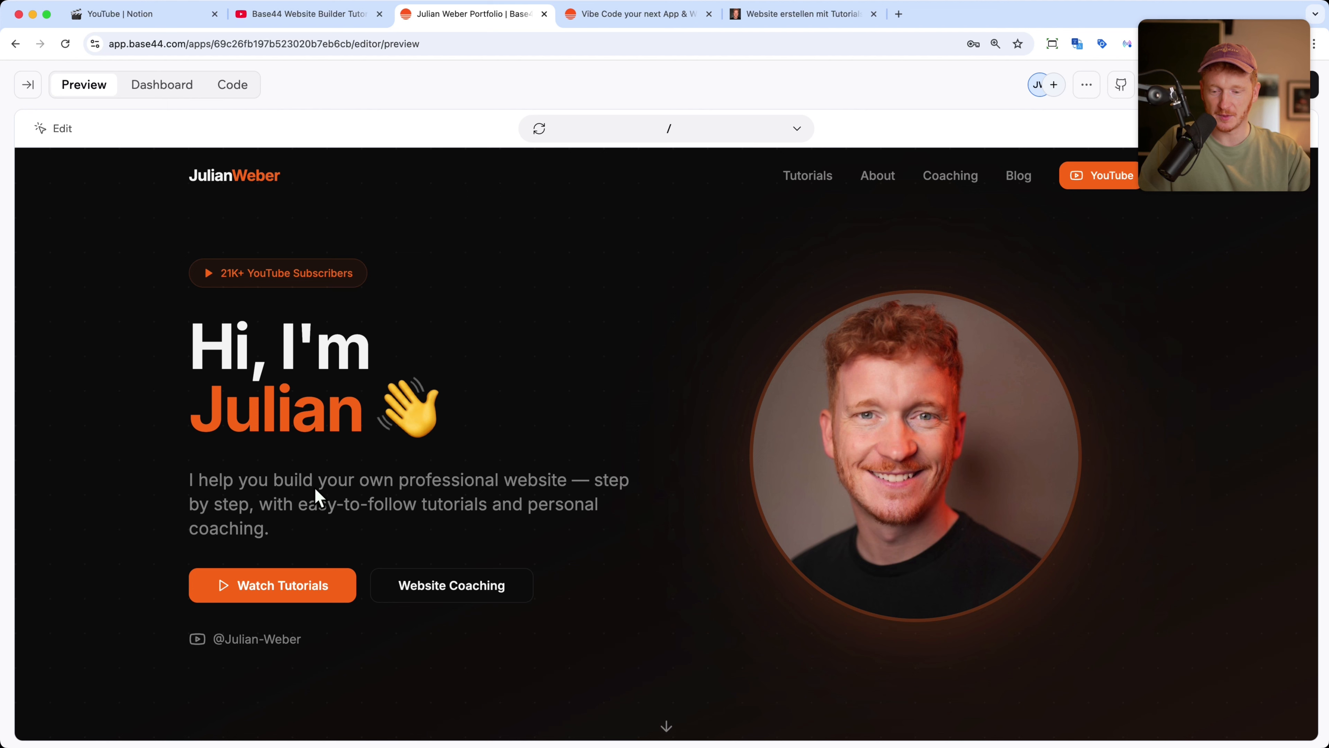
Step: Scroll the portfolio preview through stats, My Story, coaching and Popular Articles to the footer
scroll(564, 499, "down", 1)
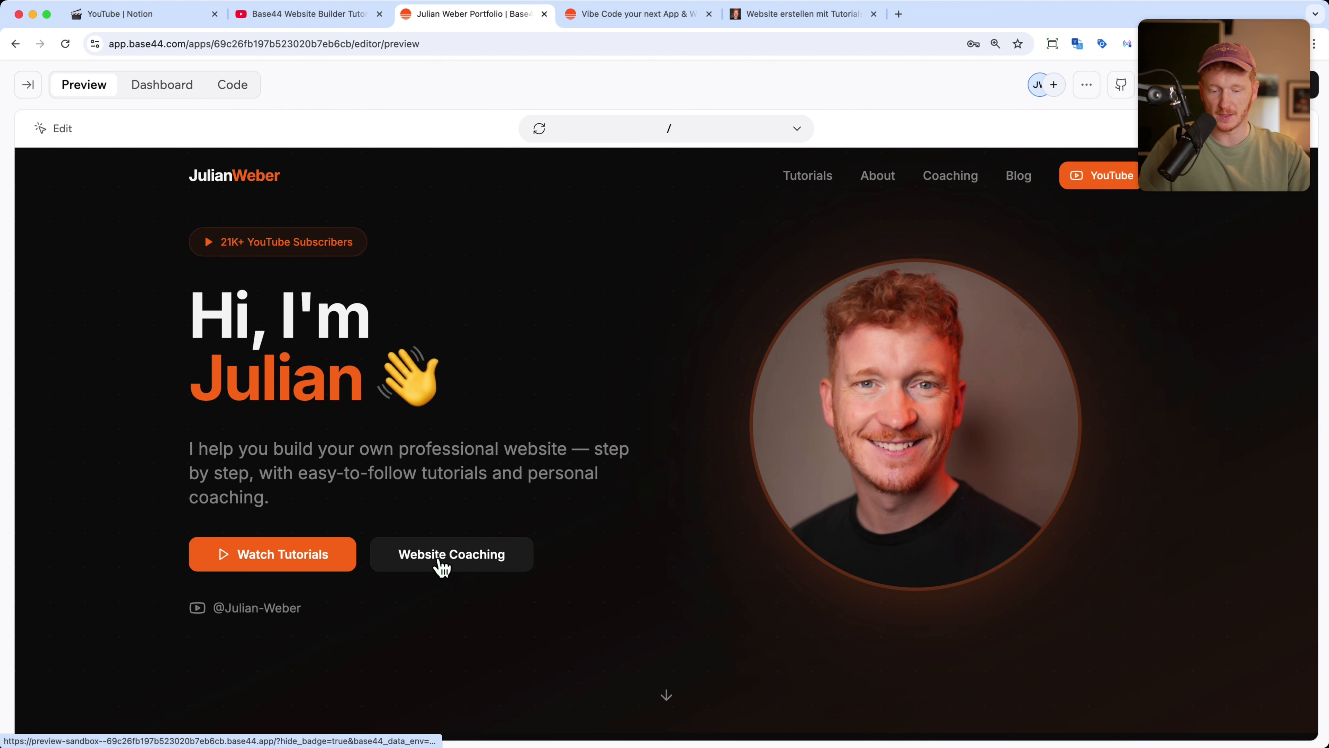
scroll(439, 565, "down", 1)
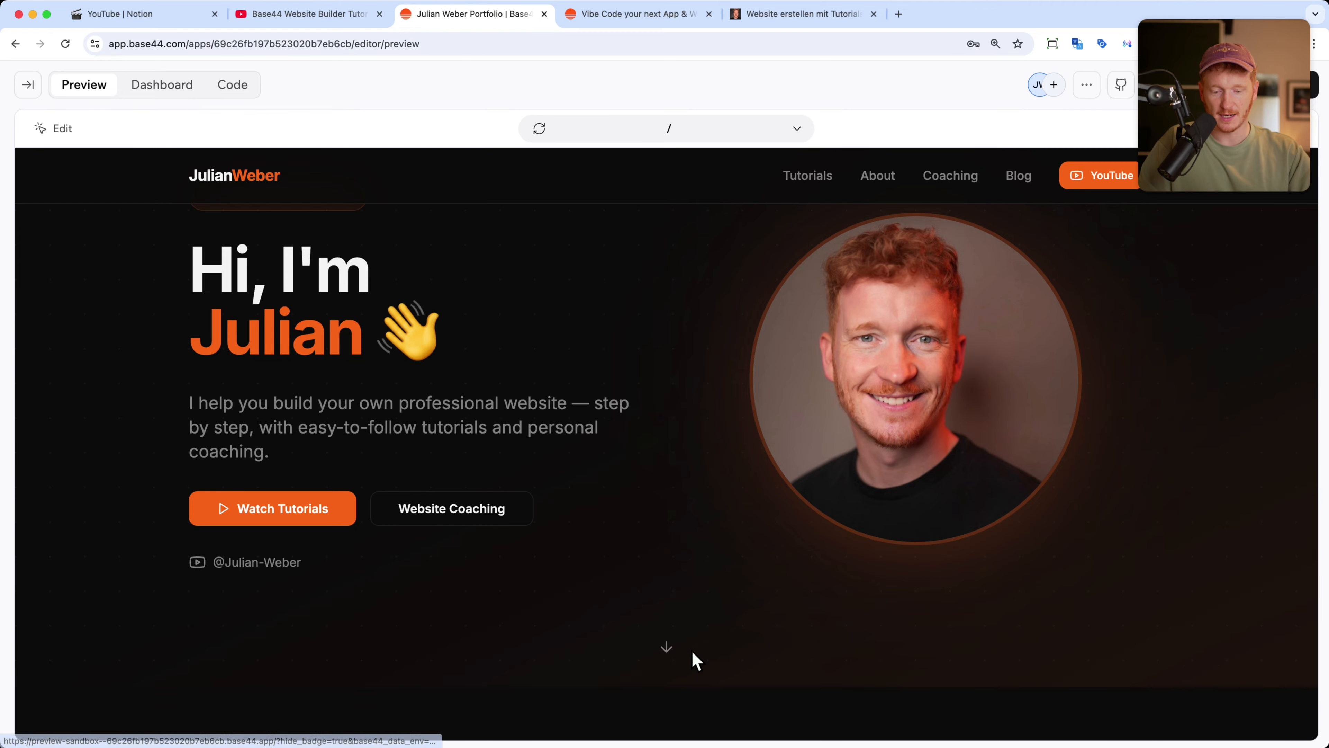
scroll(694, 659, "down", 3)
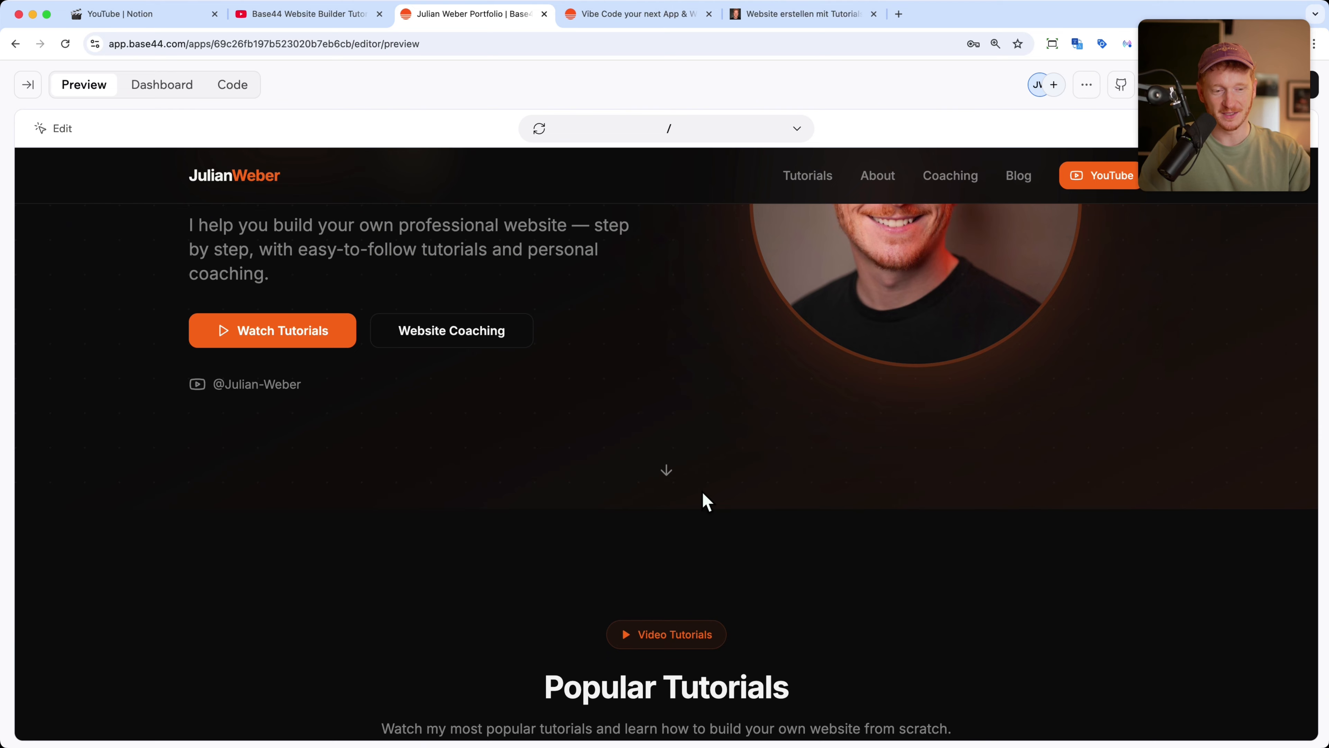
scroll(702, 495, "down", 8)
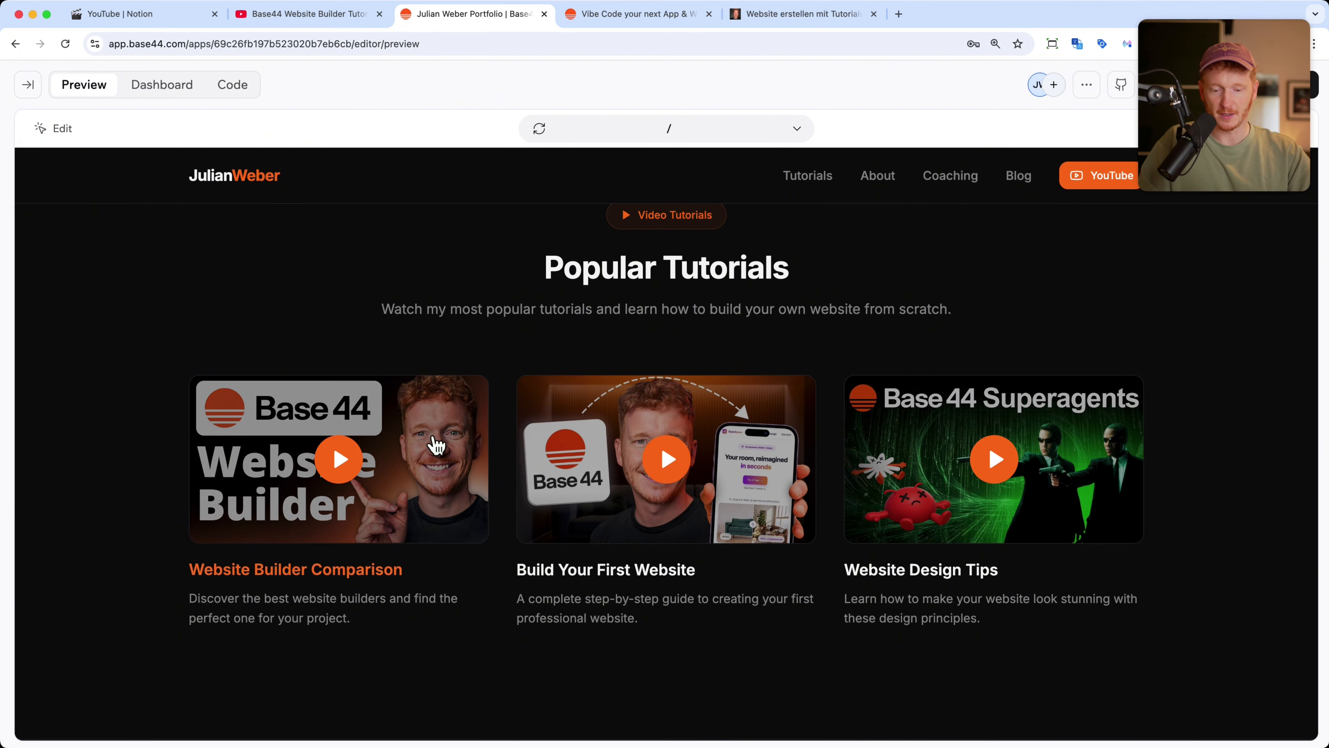
scroll(807, 492, "down", 6)
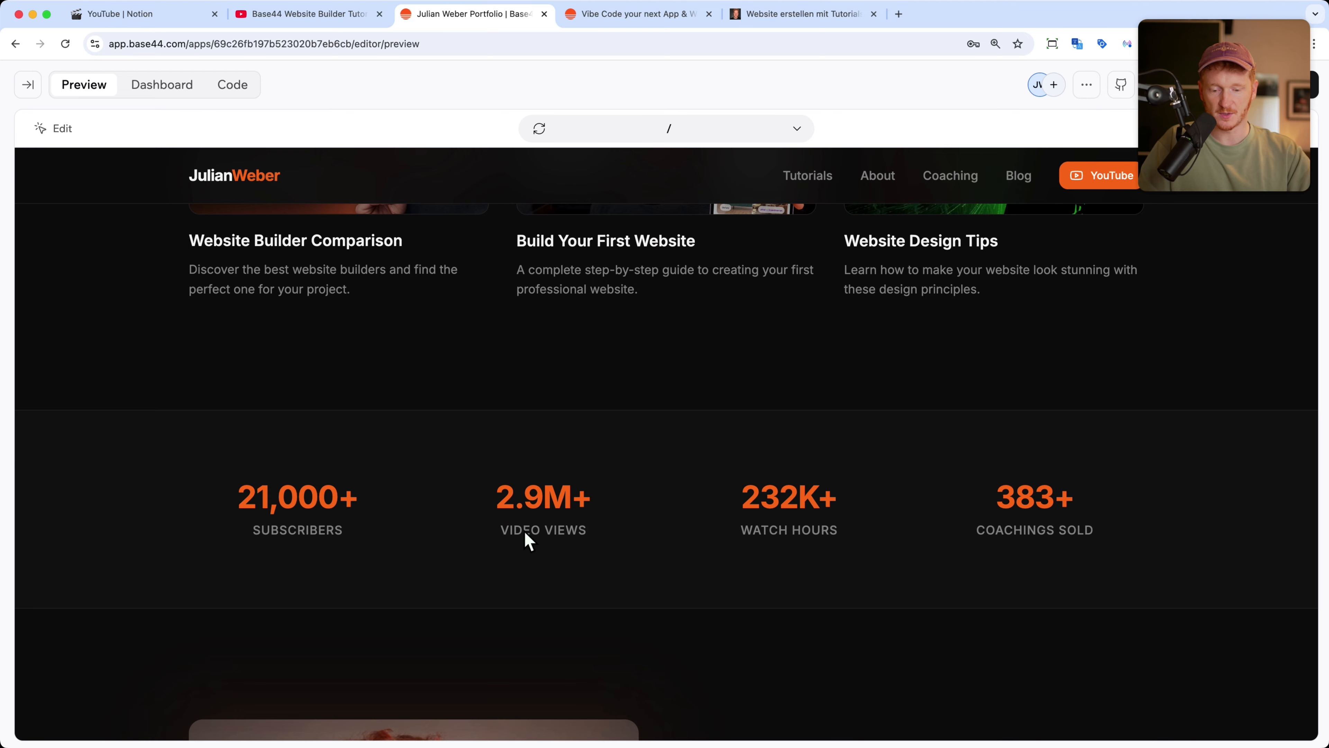
scroll(833, 558, "down", 7)
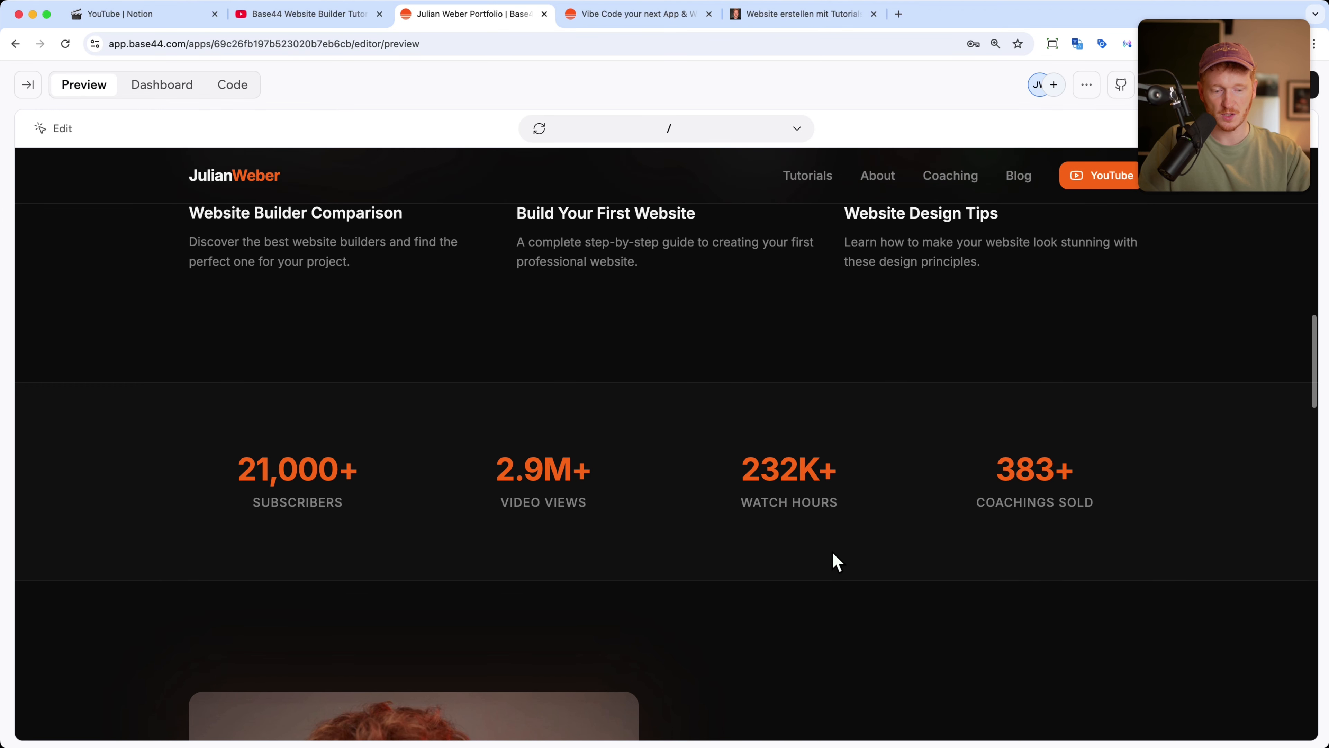
scroll(837, 558, "down", 2)
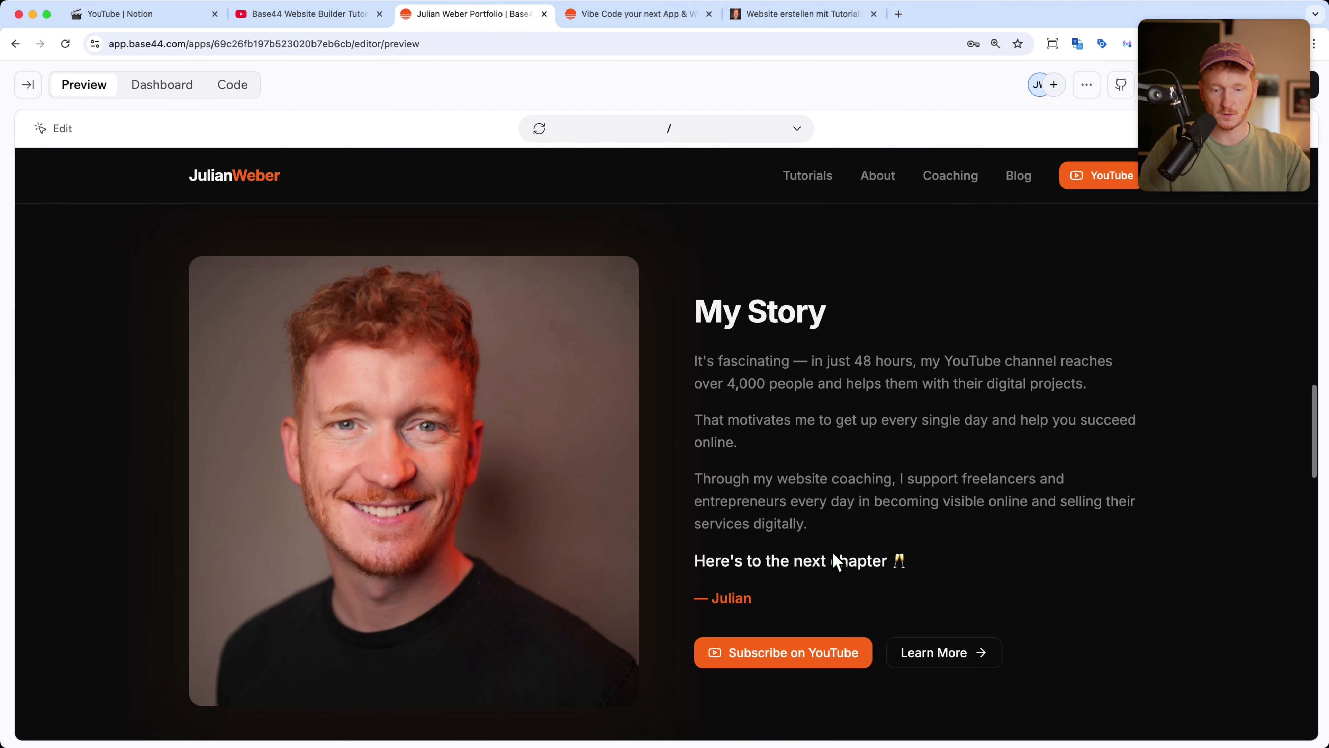
scroll(825, 461, "down", 1)
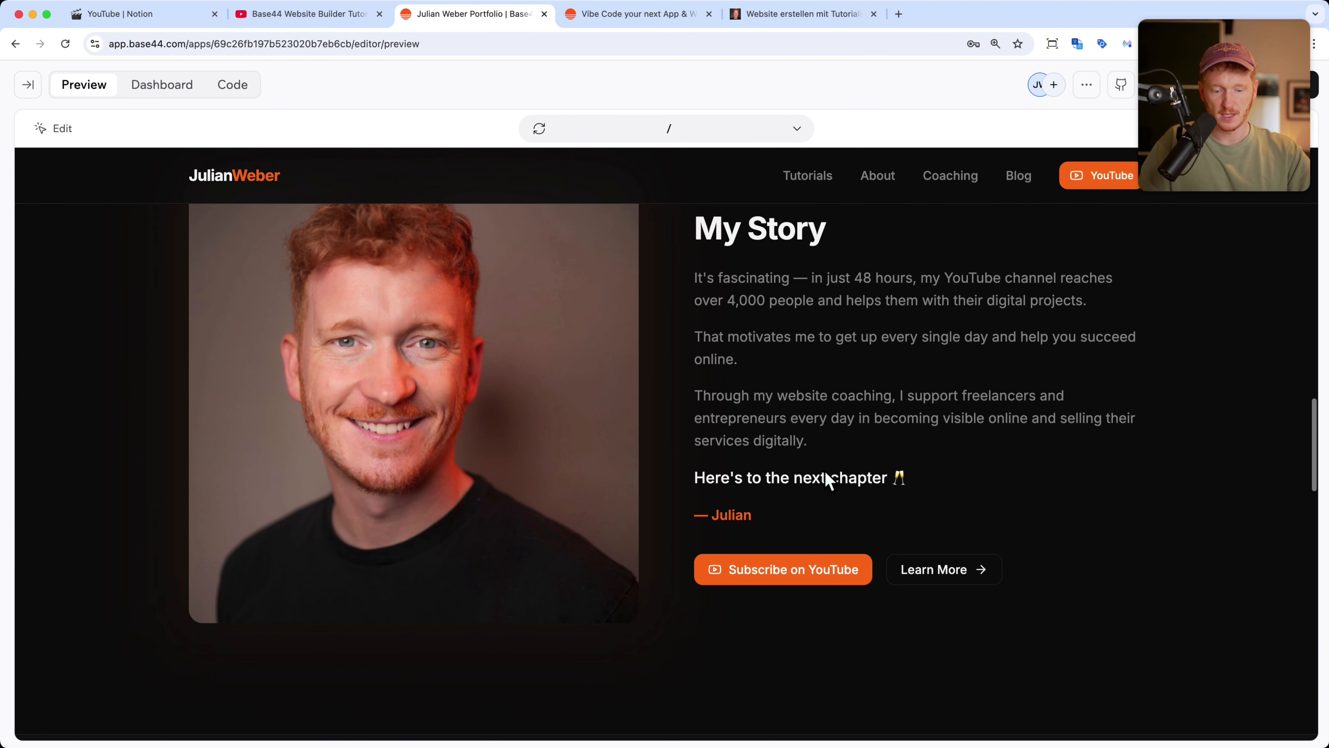
scroll(694, 395, "down", 7)
scroll(694, 395, "down", 5)
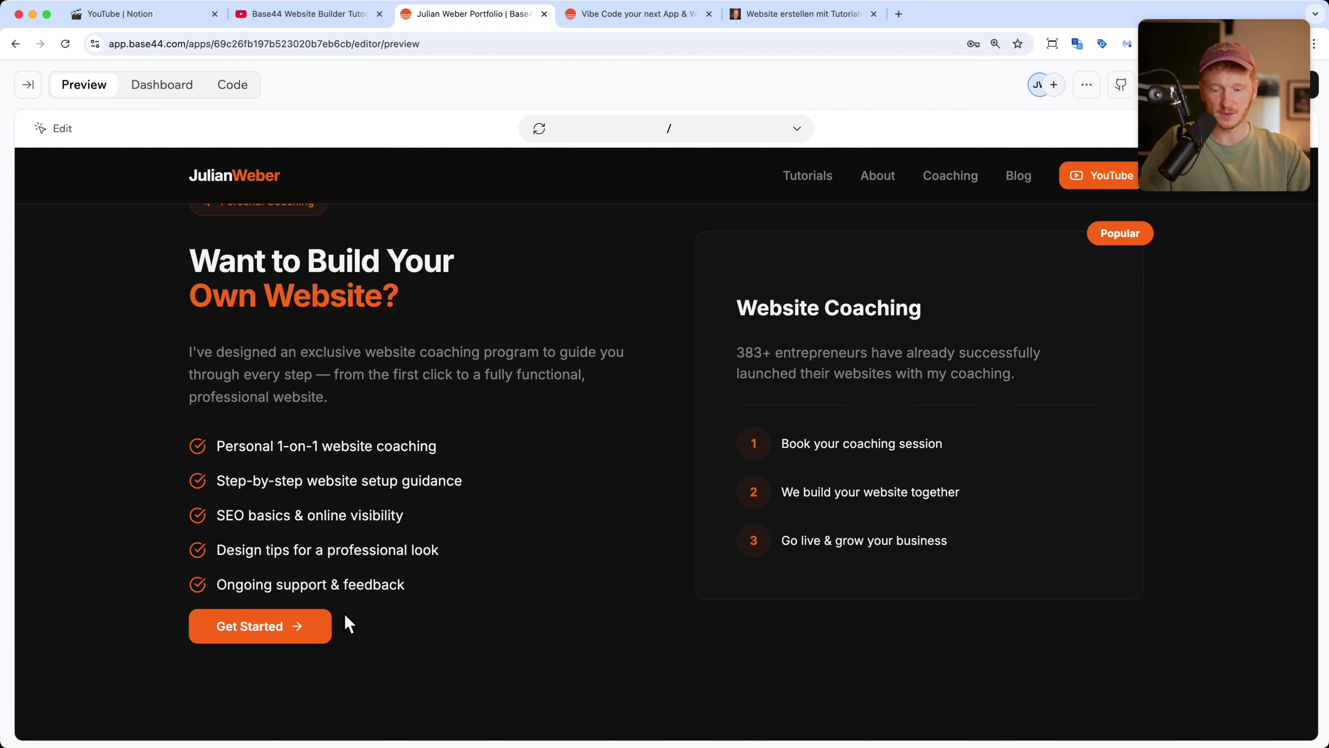
scroll(618, 528, "down", 10)
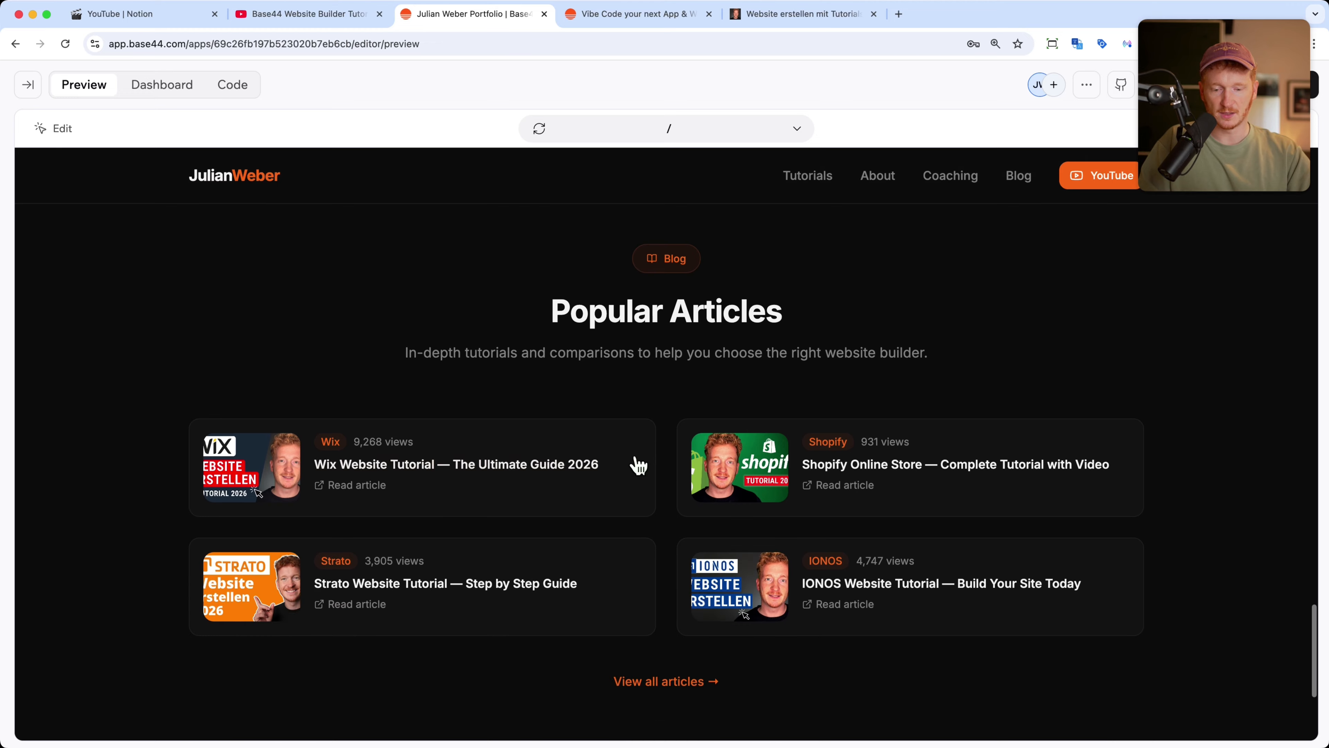
scroll(674, 364, "down", 5)
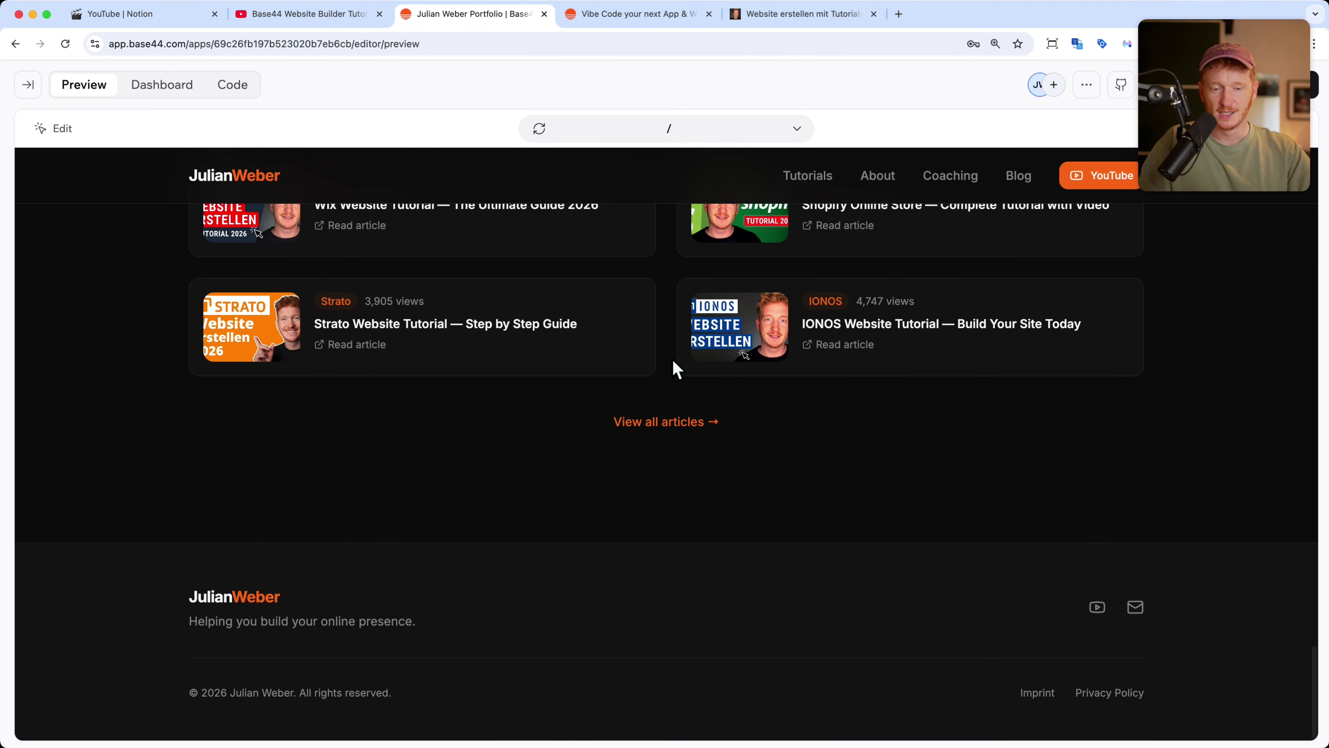
scroll(674, 363, "up", 20)
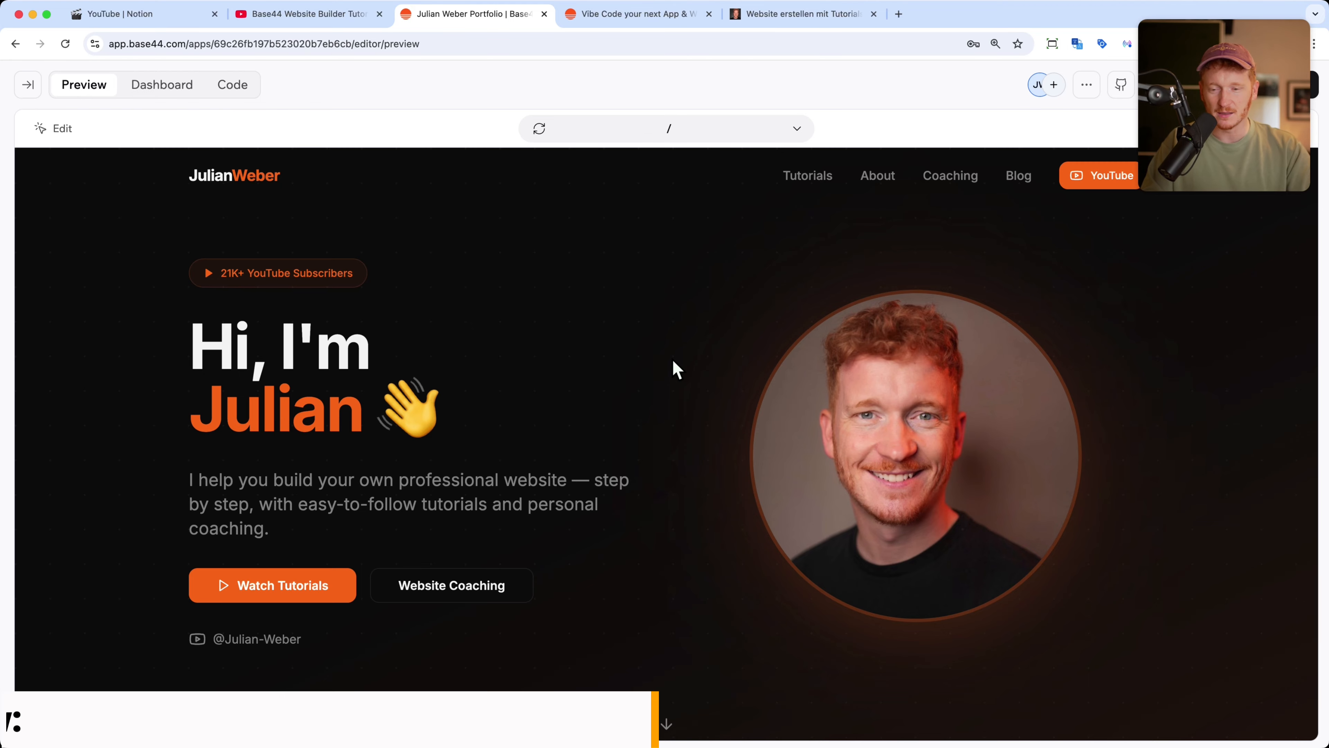
Step: Reload the original German julianweber.com site, review its Beliebte Tutorials section, then return to Base44
left_click(803, 14)
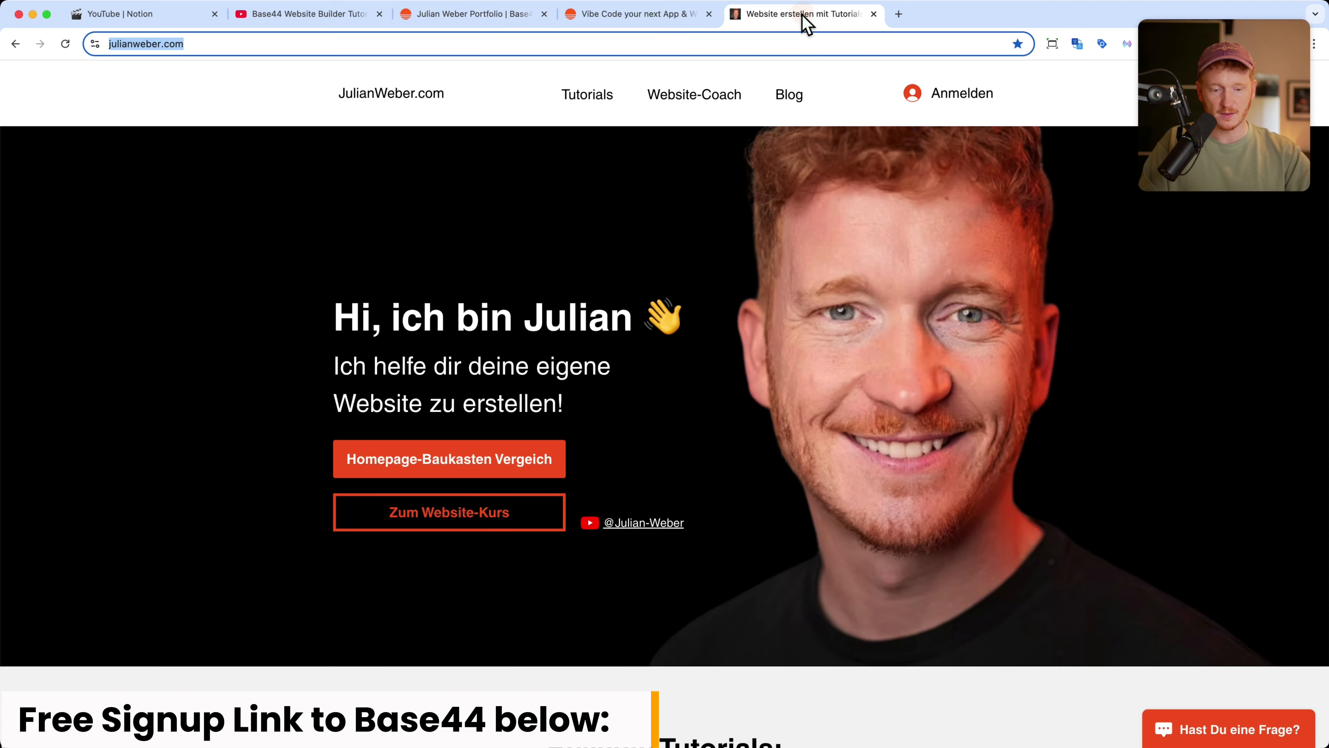
left_click(64, 44)
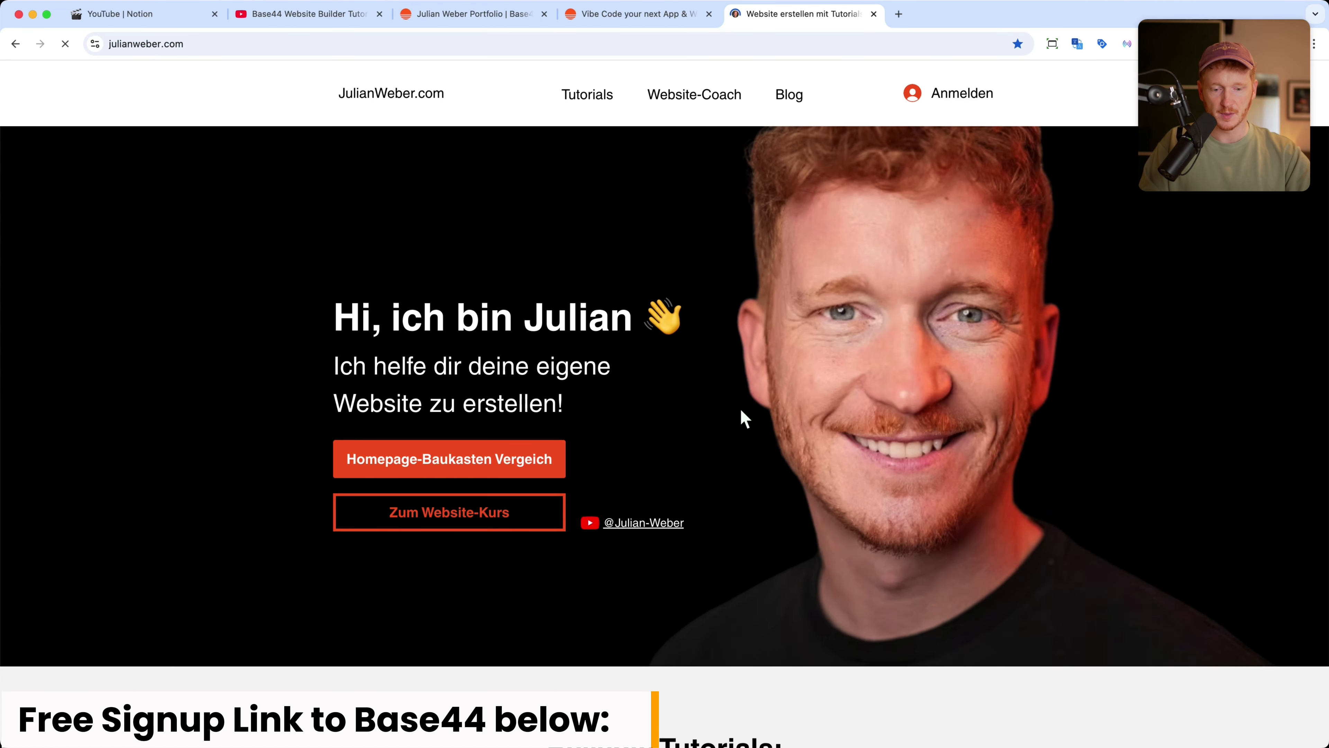
scroll(745, 419, "down", 10)
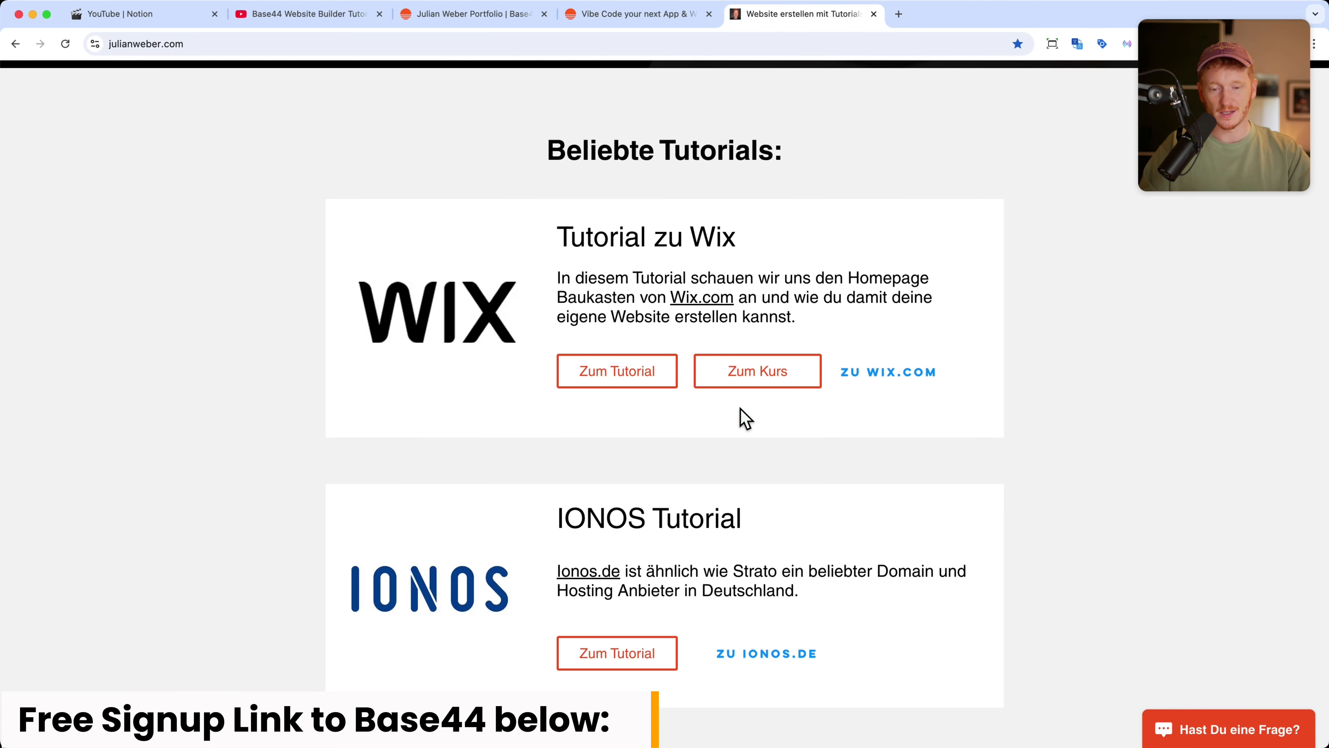
scroll(700, 377, "up", 4)
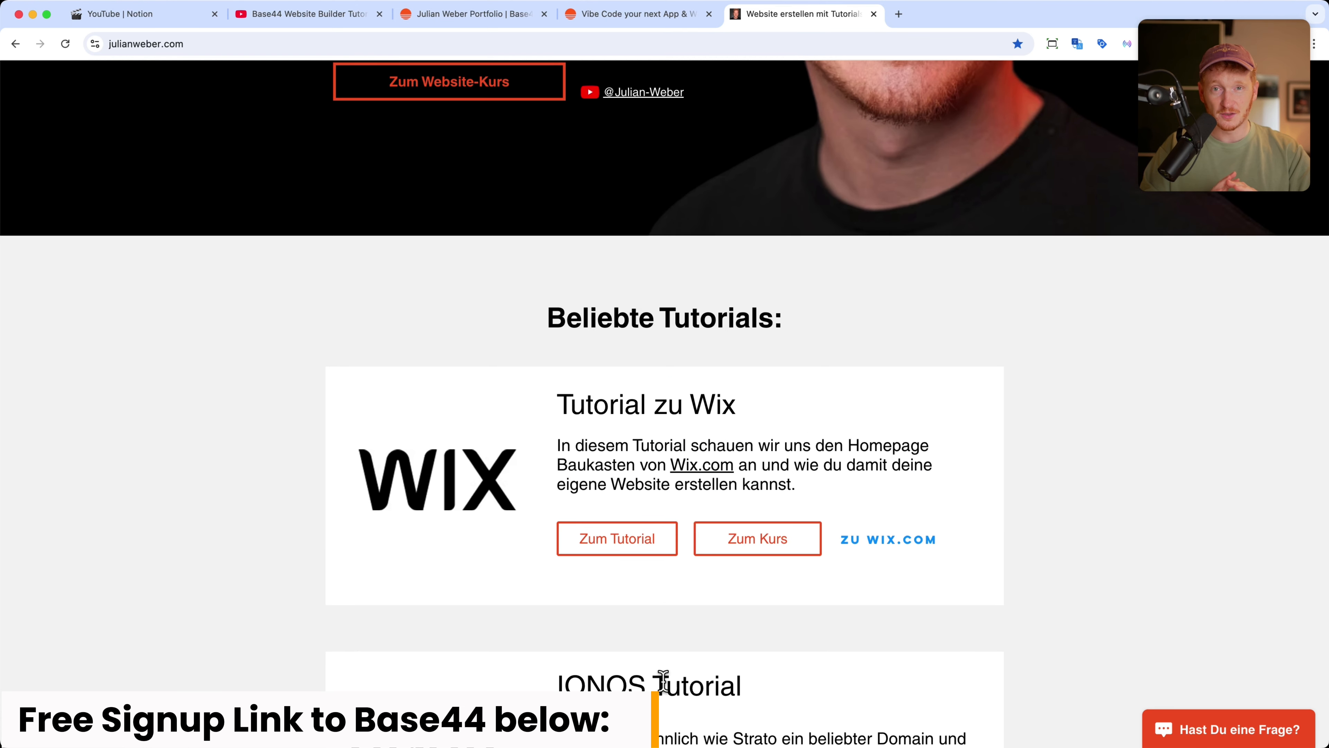
scroll(663, 680, "up", 8)
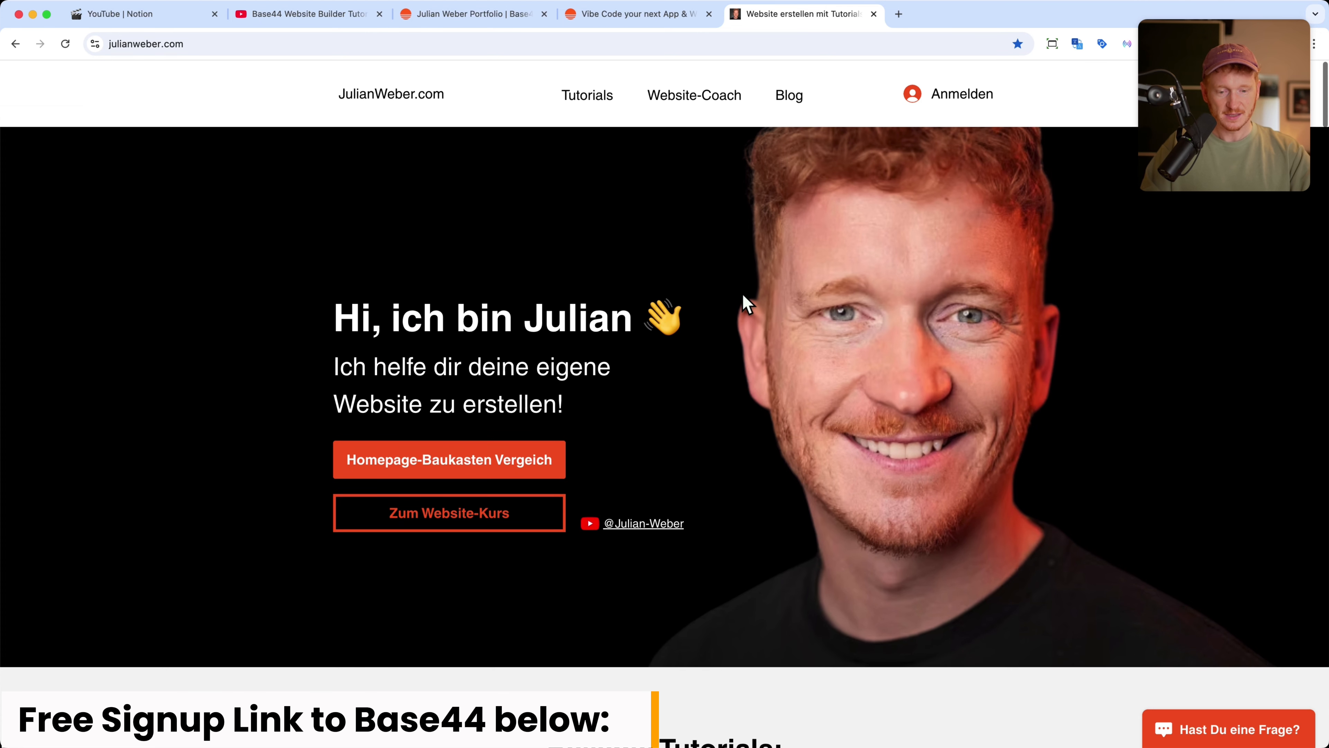
left_click(486, 19)
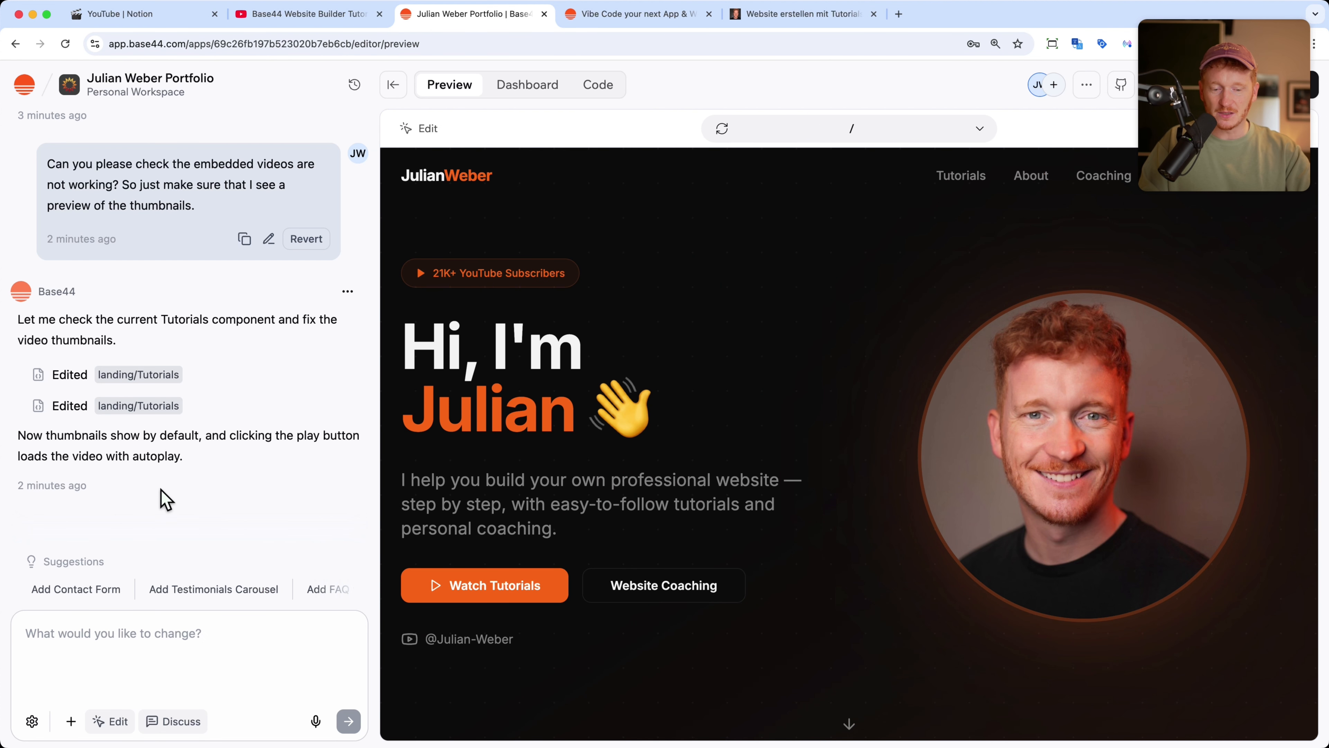
Step: Dictate and send a request for a nice-looking contact page with Google Maps integration
left_click_drag(1175, 170, 1155, 663)
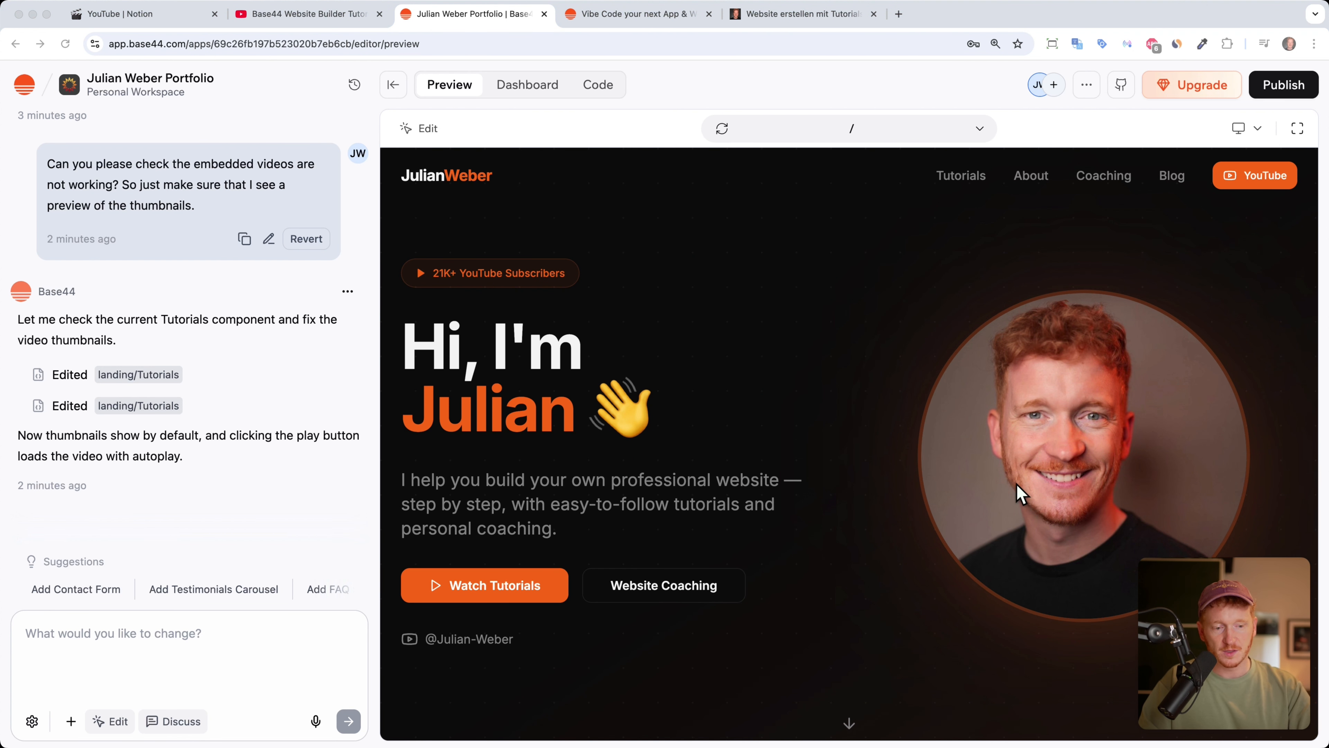
left_click(316, 721)
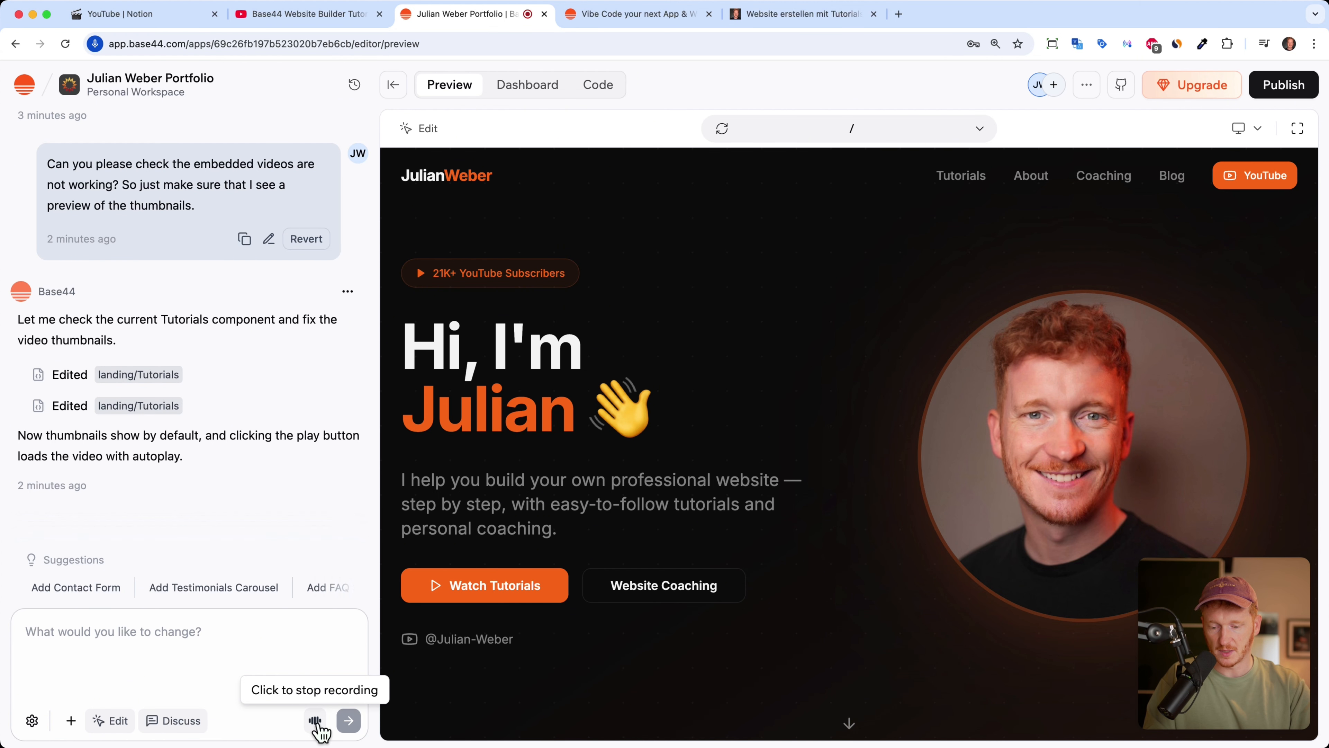
left_click(349, 721)
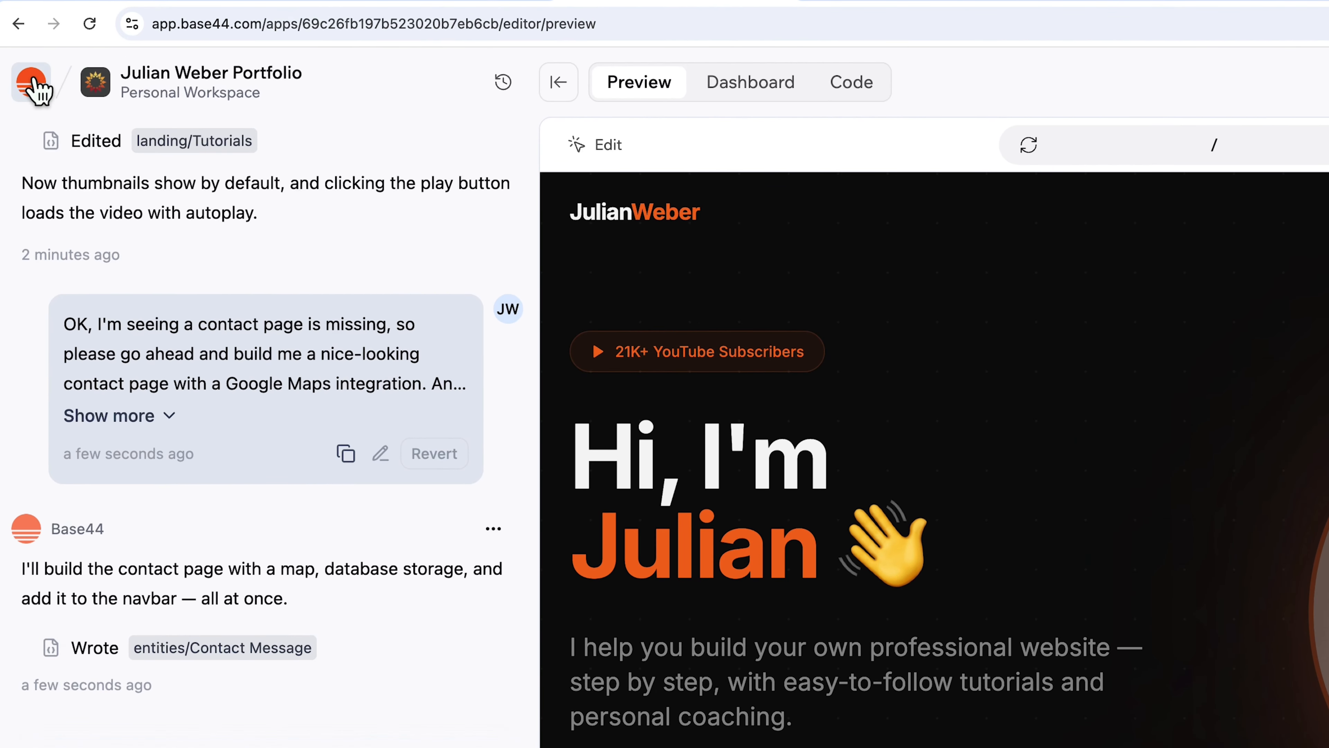
Step: View the workspace's message credit usage (20 of 250), then close the menu
left_click(33, 83)
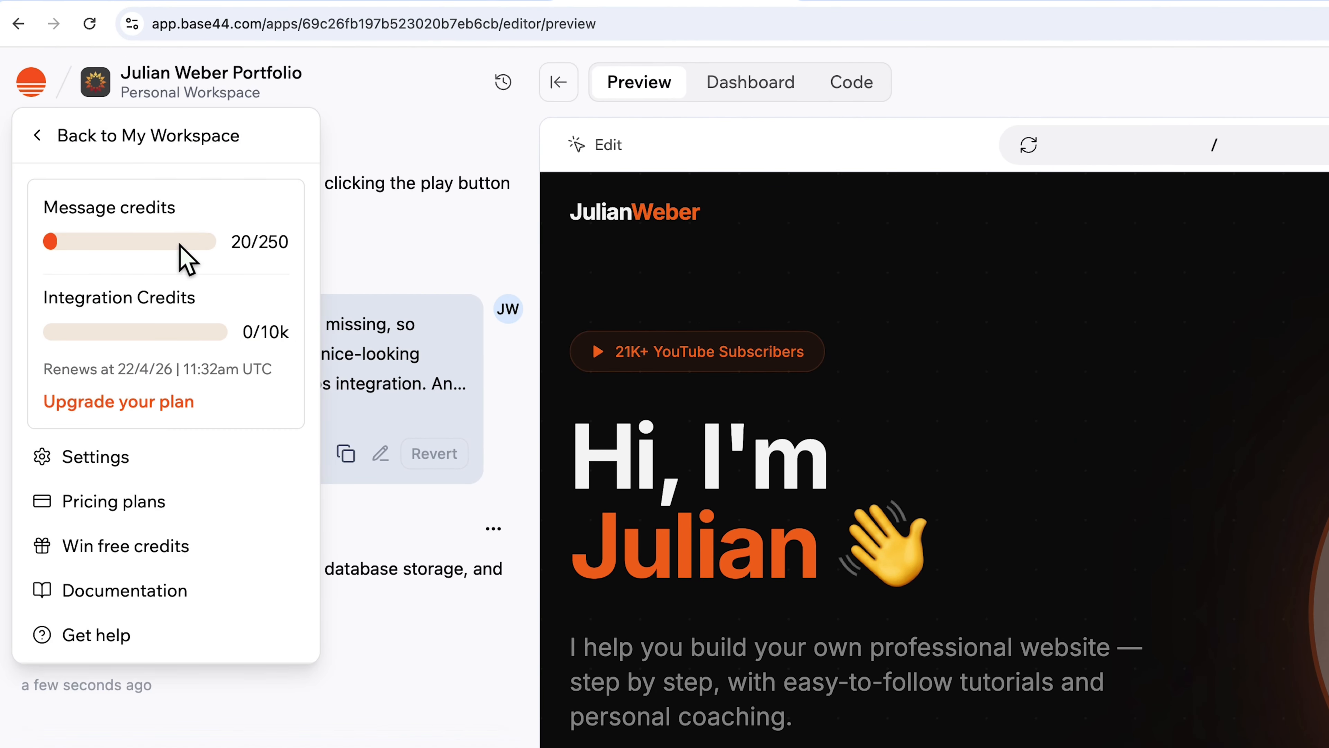
left_click(322, 20)
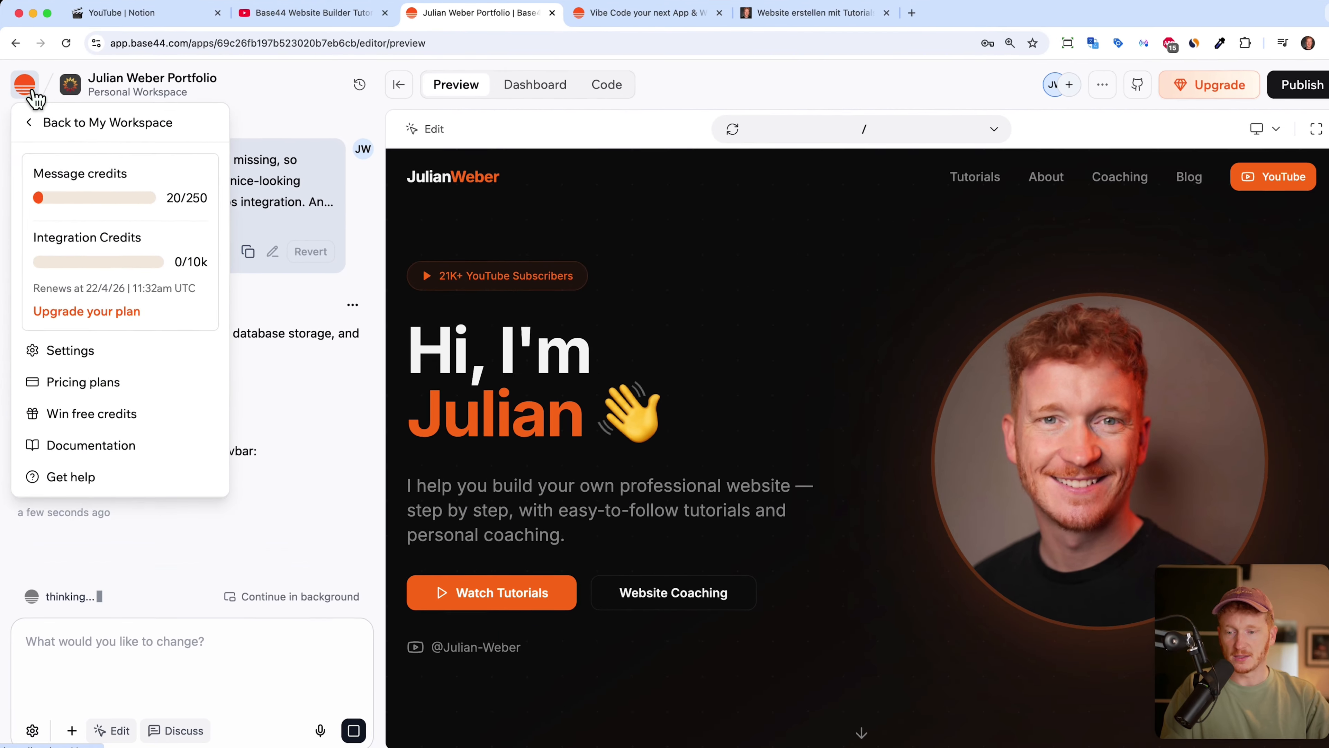
left_click(35, 88)
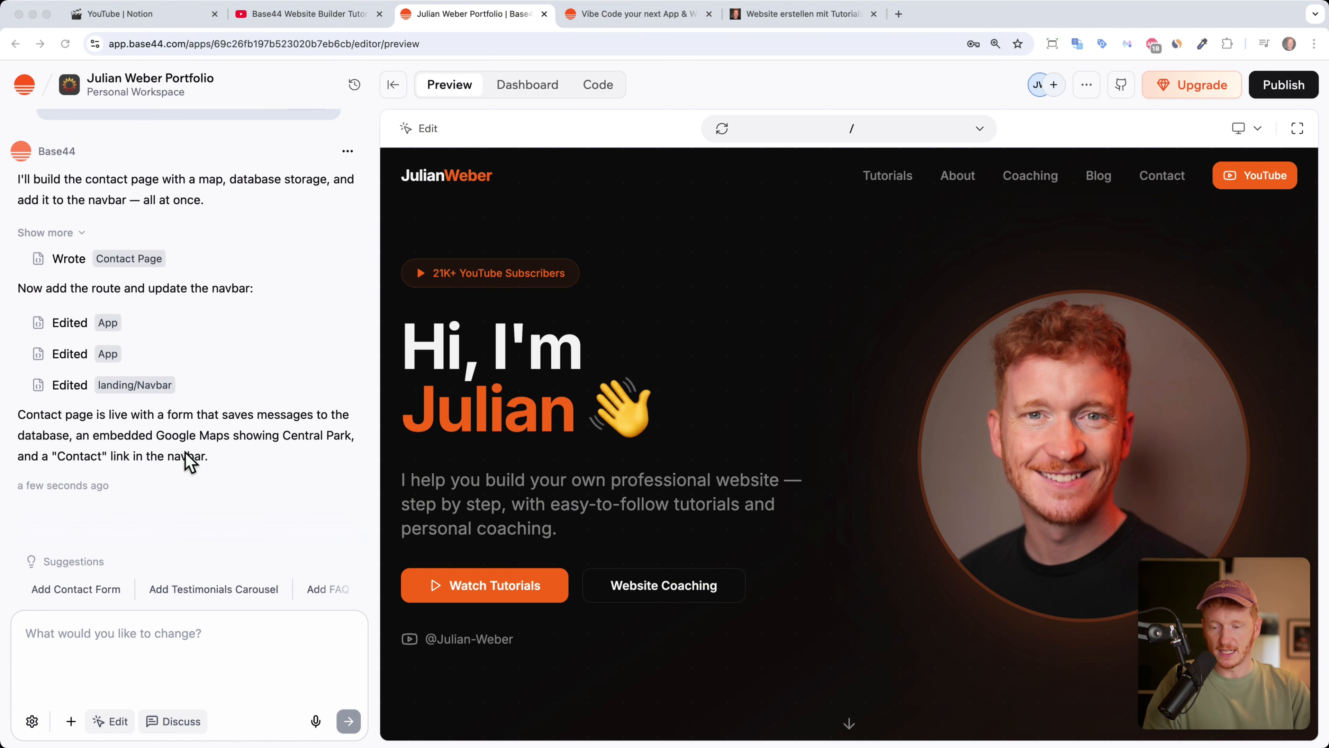
Step: Open the Contact Me page in the preview, review its form and Central Park map, and reopen the chat
left_click(892, 318)
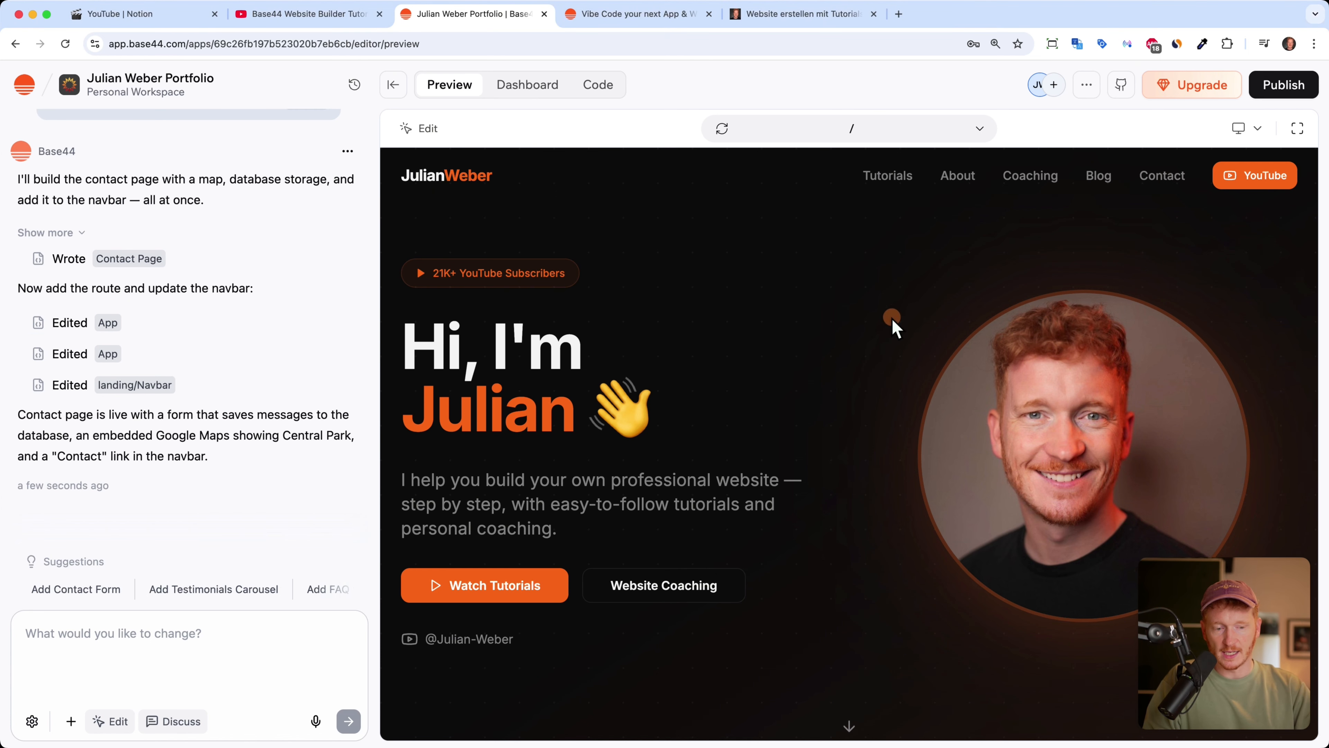
left_click(1159, 178)
left_click(393, 84)
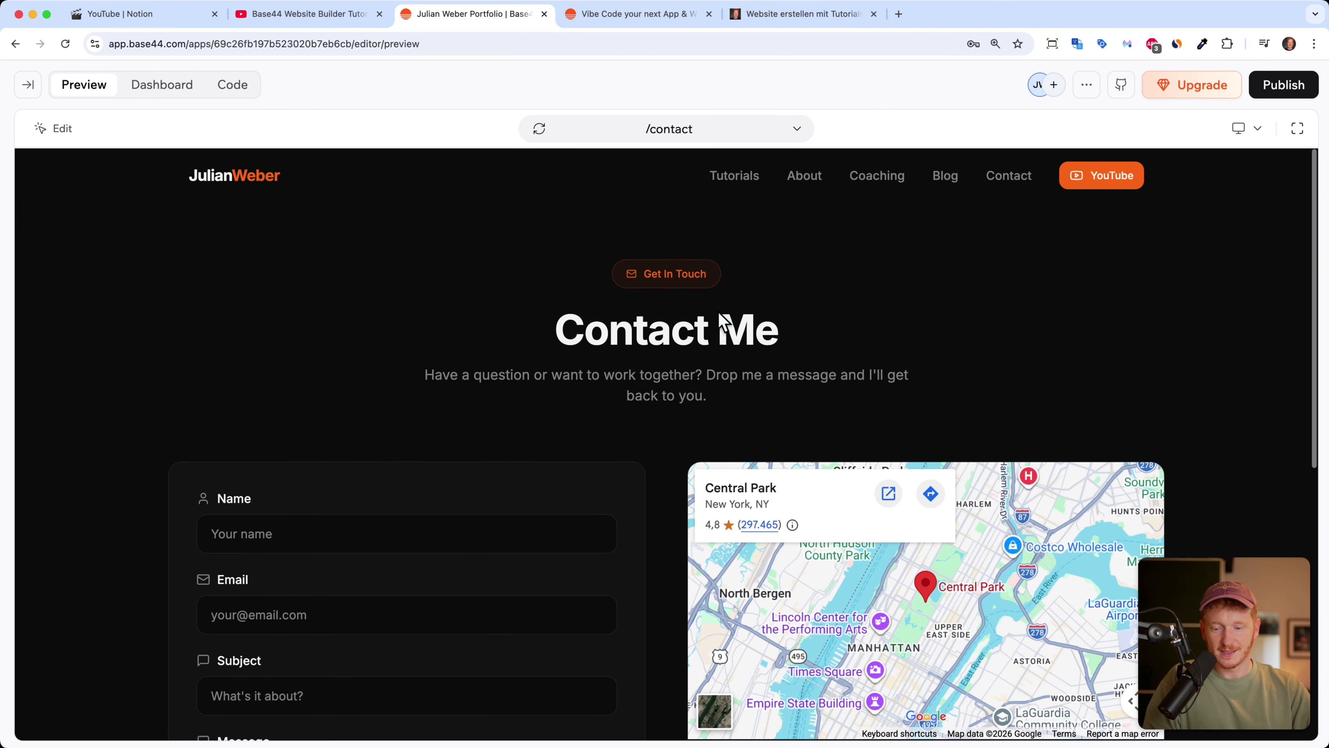
scroll(793, 348, "down", 1)
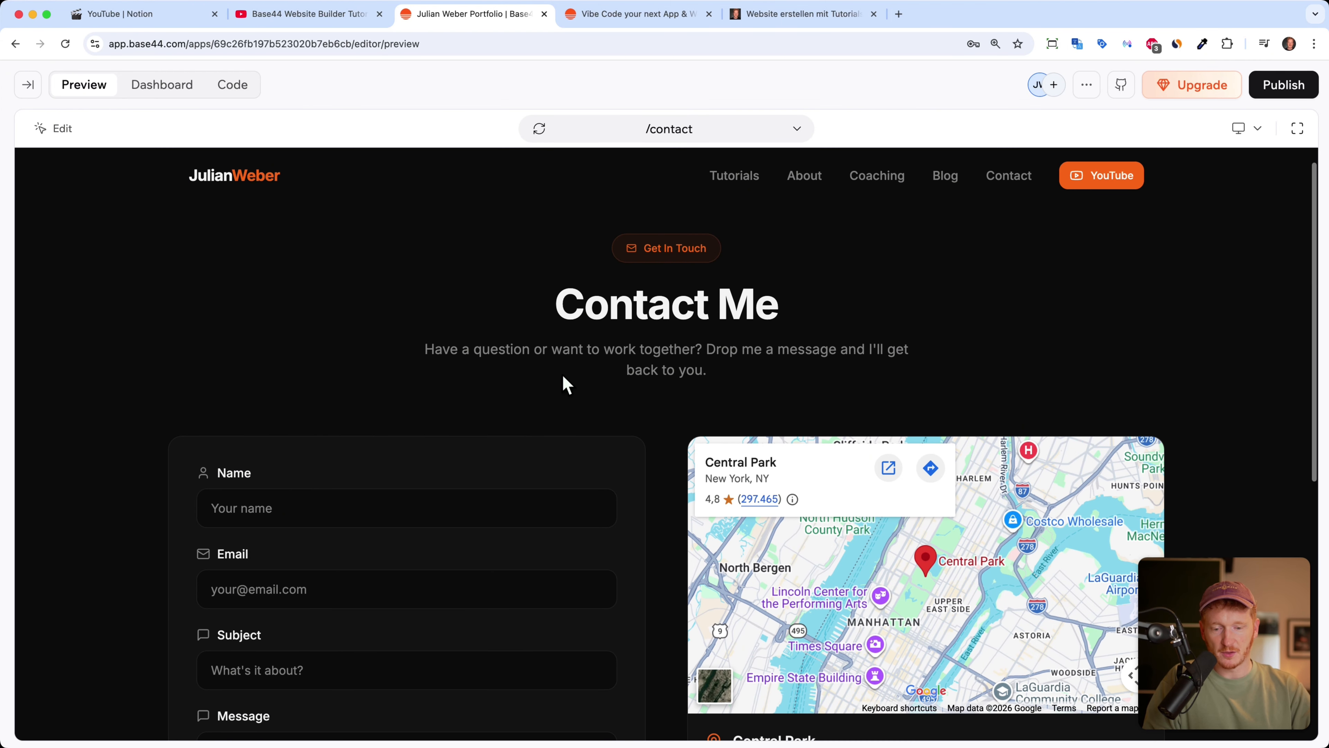
scroll(640, 362, "down", 5)
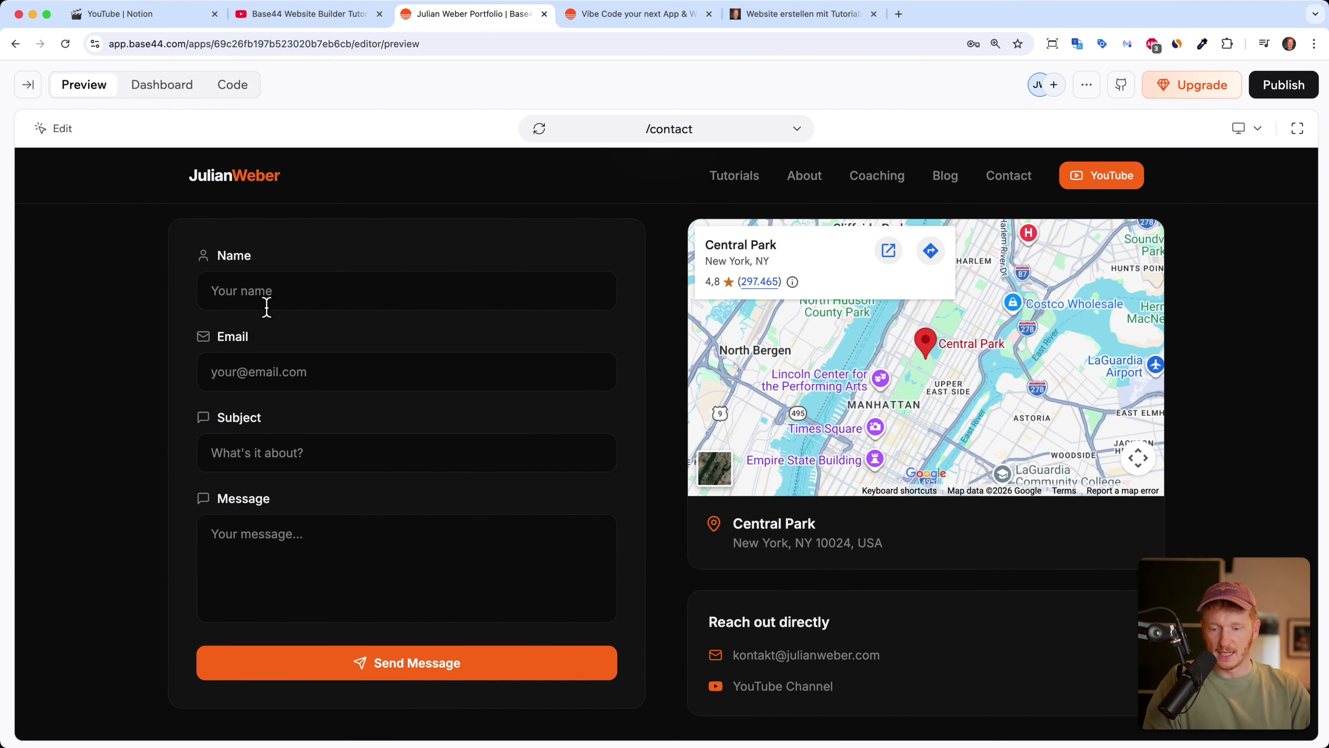
scroll(329, 436, "down", 6)
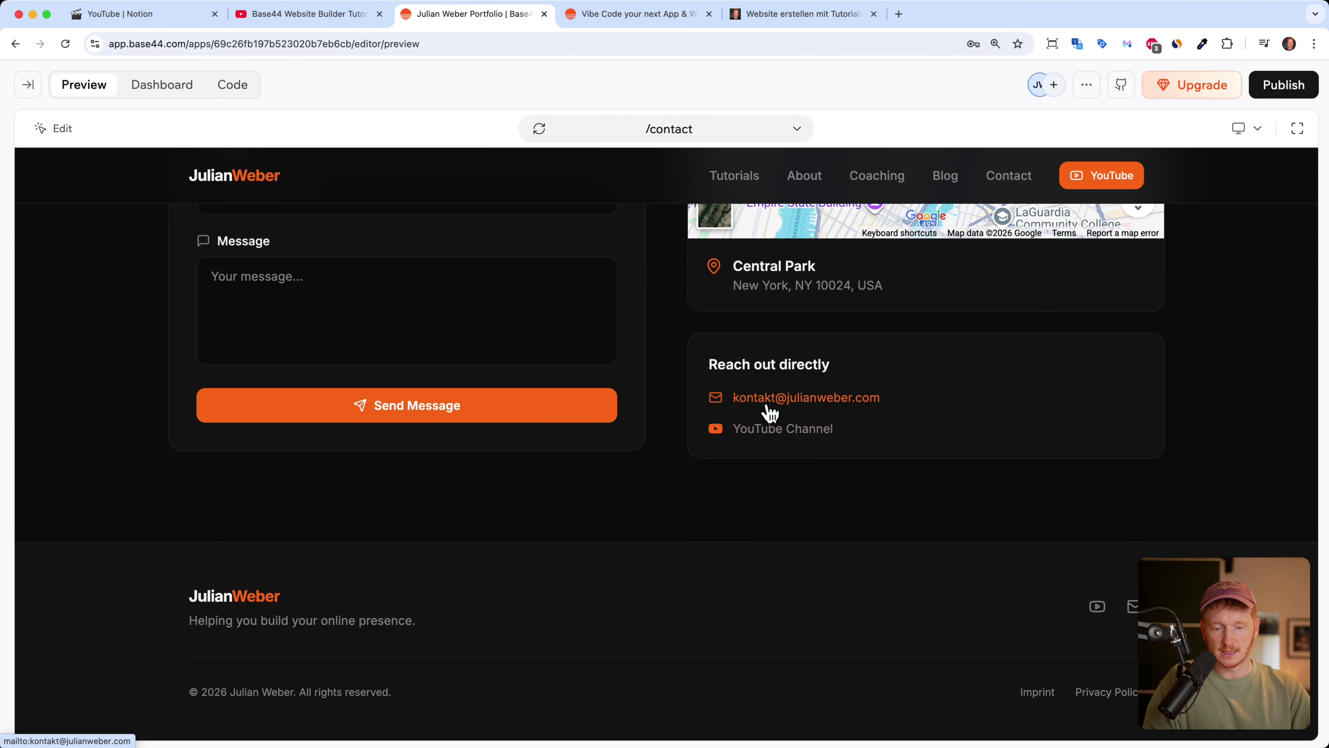
scroll(770, 413, "up", 6)
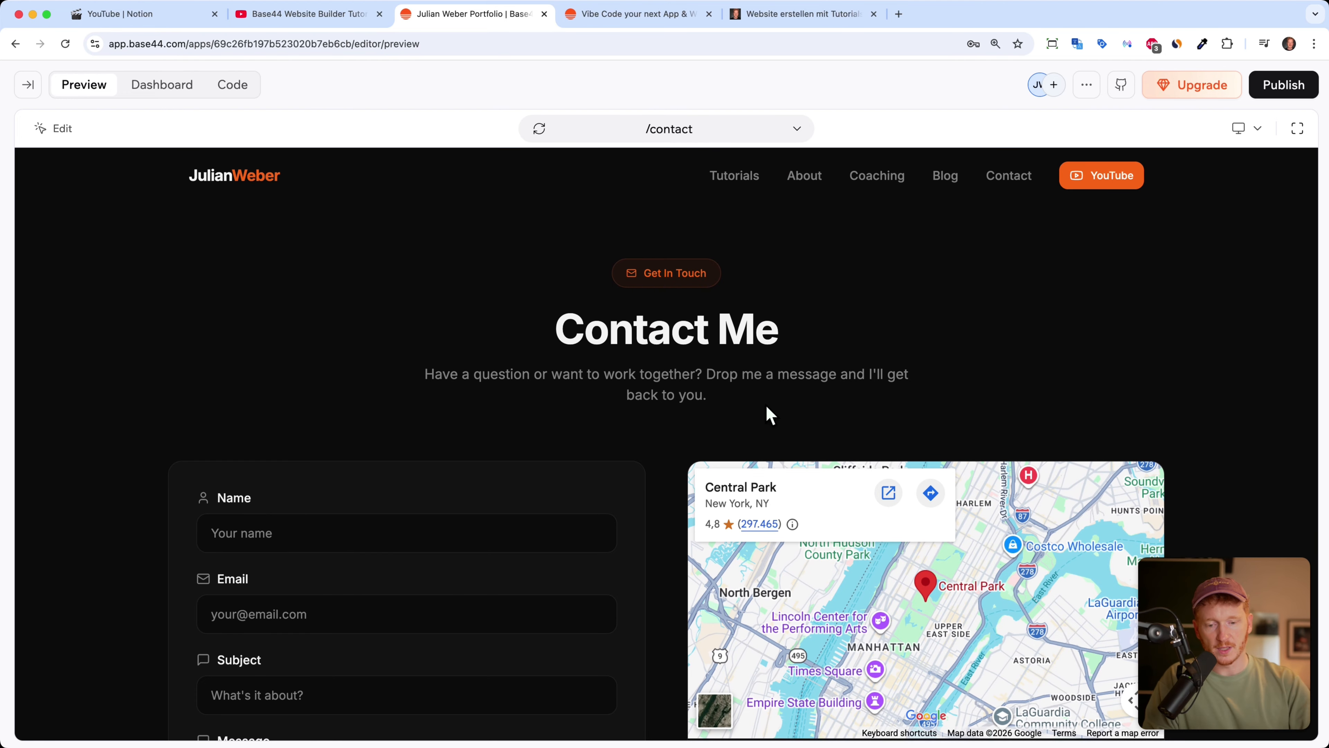
left_click(28, 85)
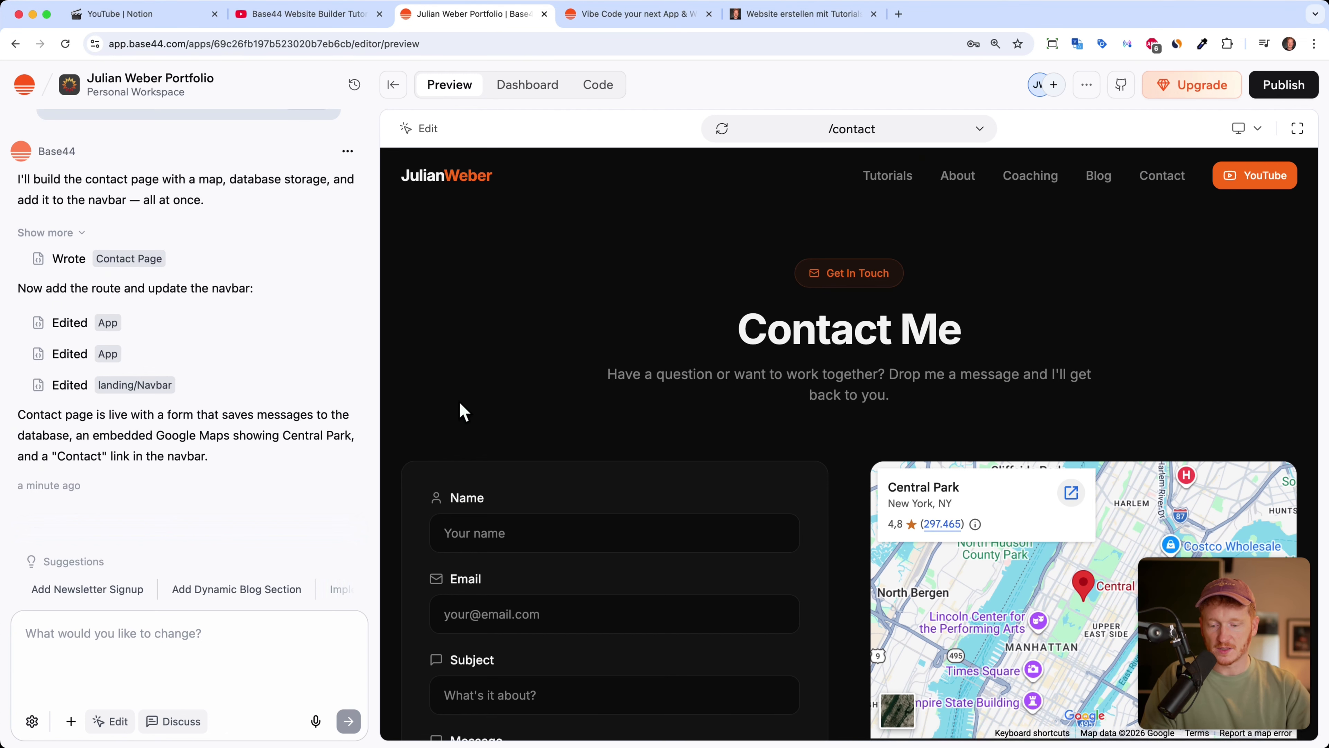
Step: Dictate and send a request for a home-page quiz on website-builder experience that saves visitors' name and e-mail as leads
left_click(315, 722)
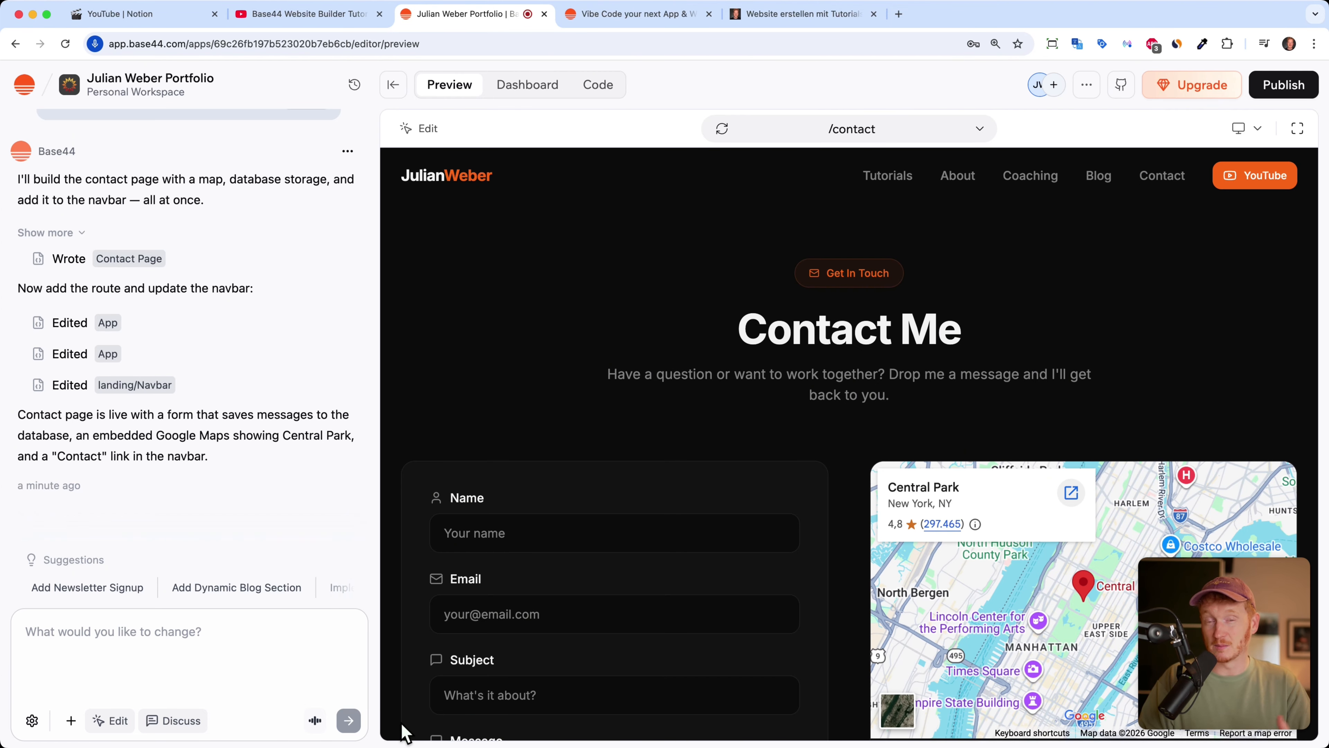
left_click(315, 721)
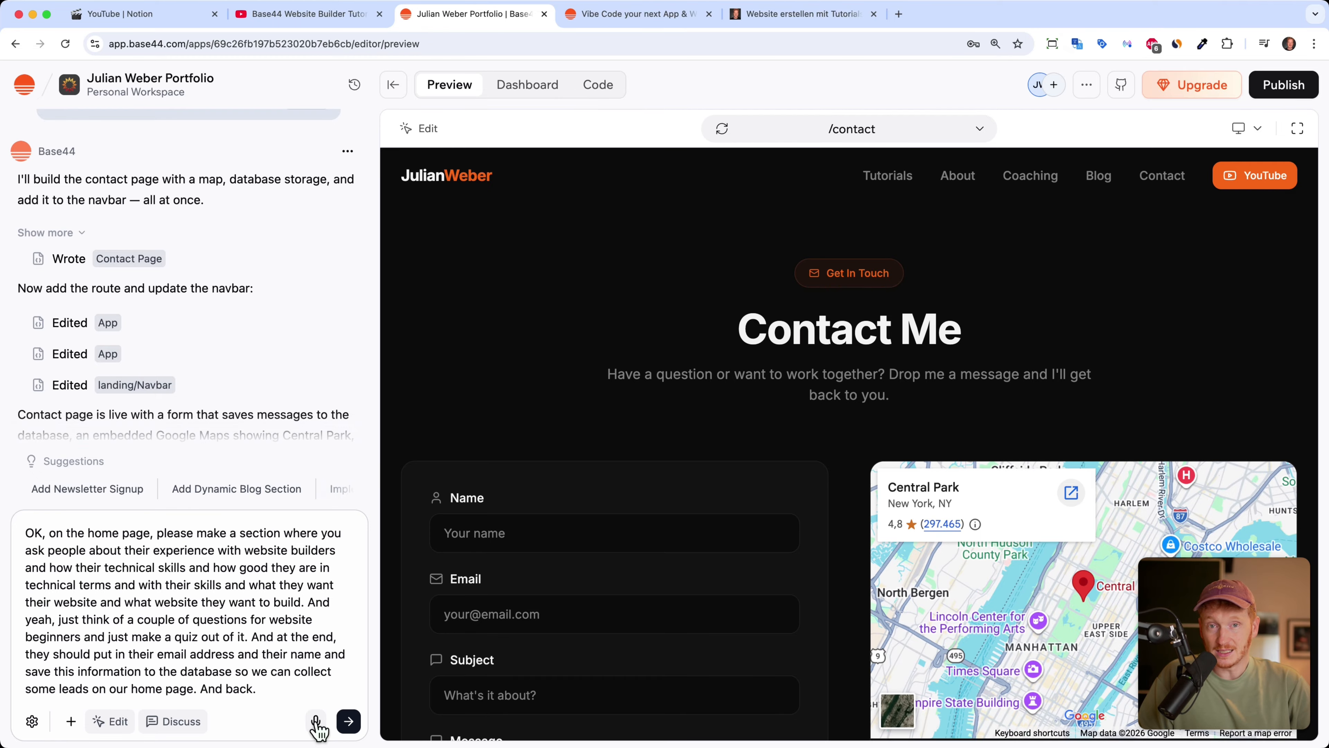
left_click(349, 721)
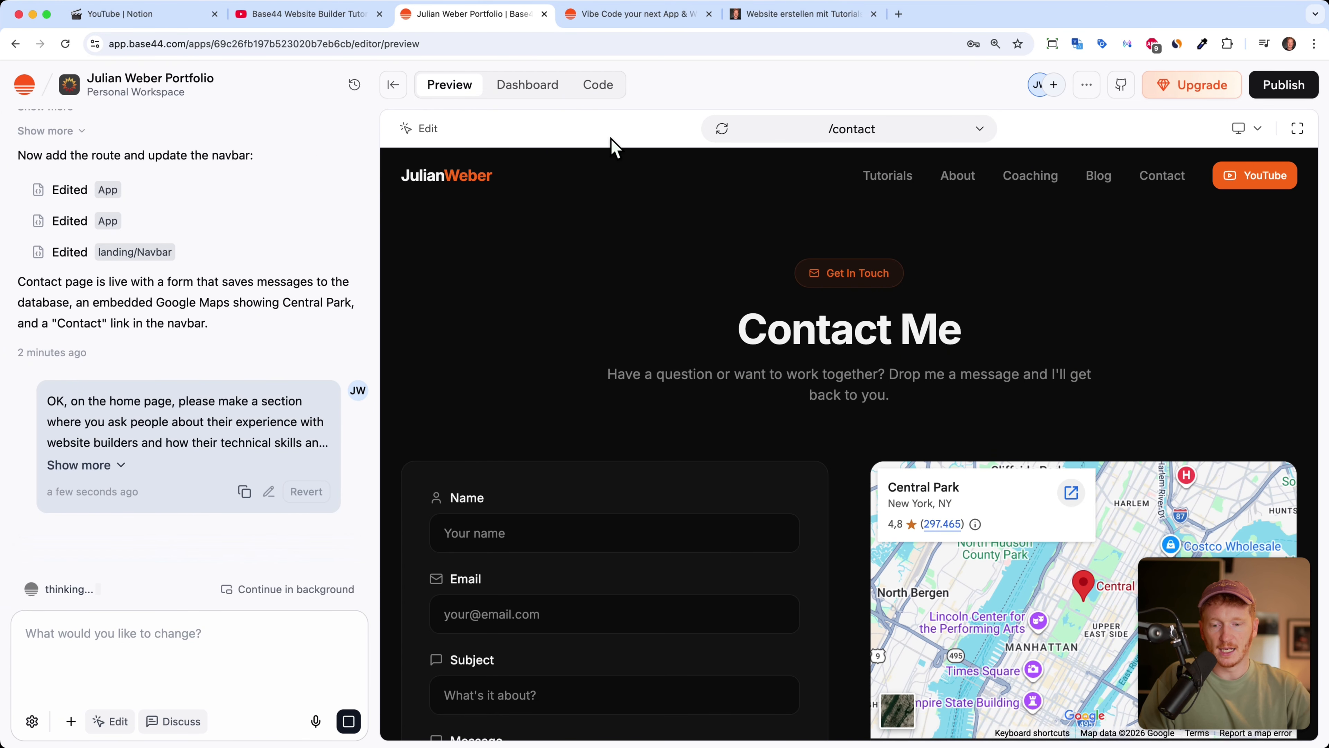
Step: Switch the preview from the Contact Me page to the home page route '/'
left_click(926, 131)
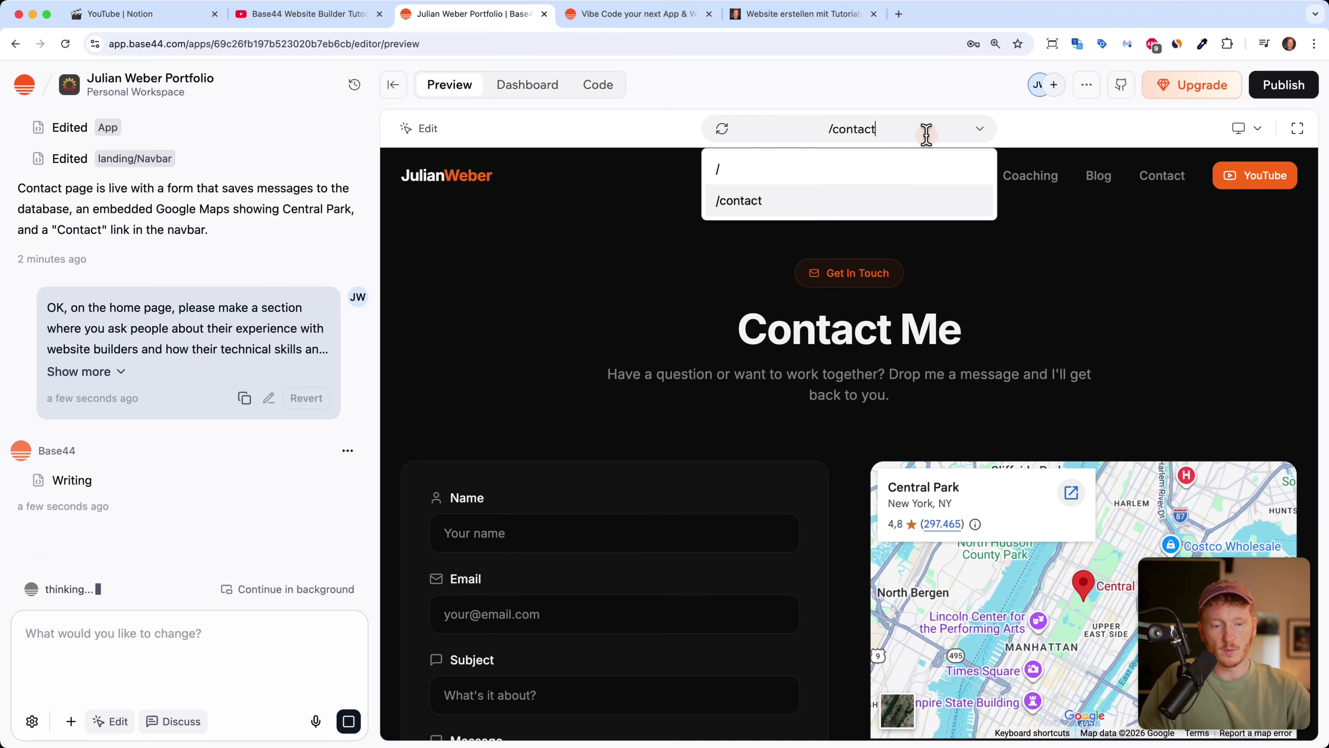
left_click(777, 178)
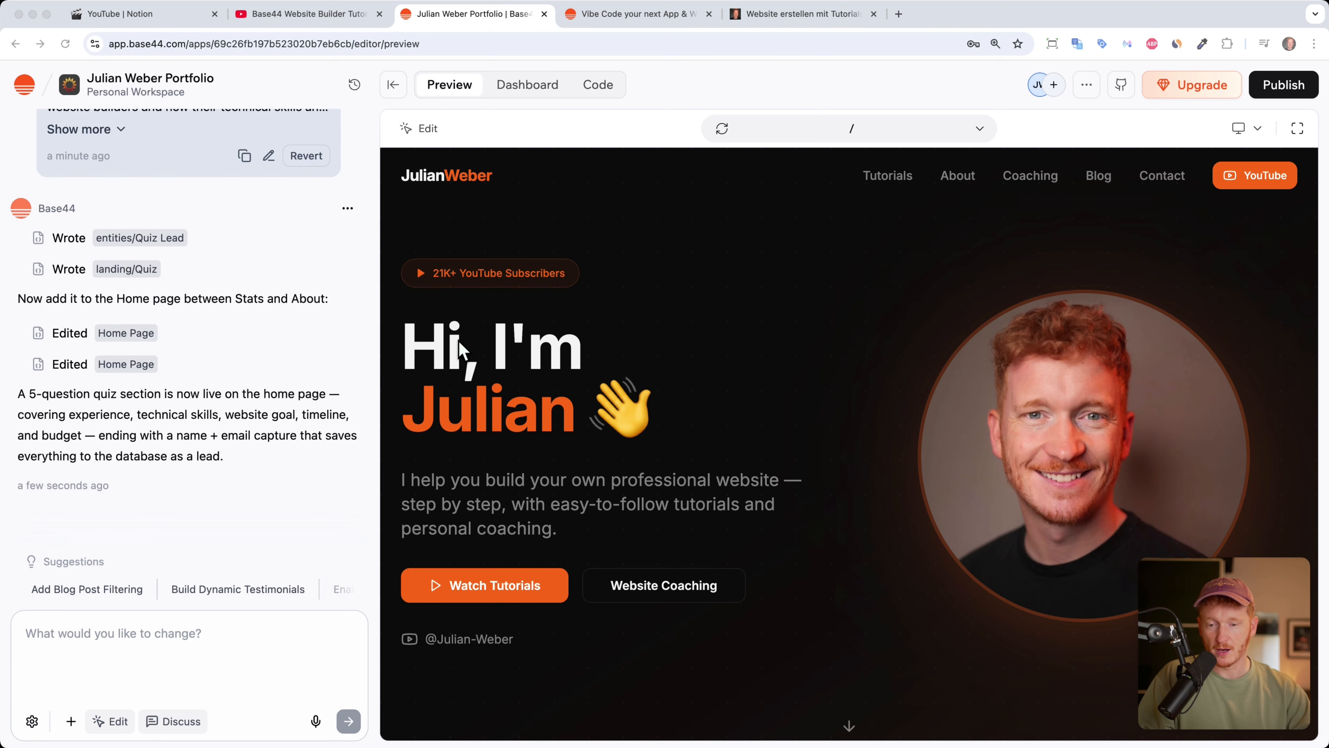
Step: Widen the preview, scroll down to the Quick Quiz and start it
left_click(395, 93)
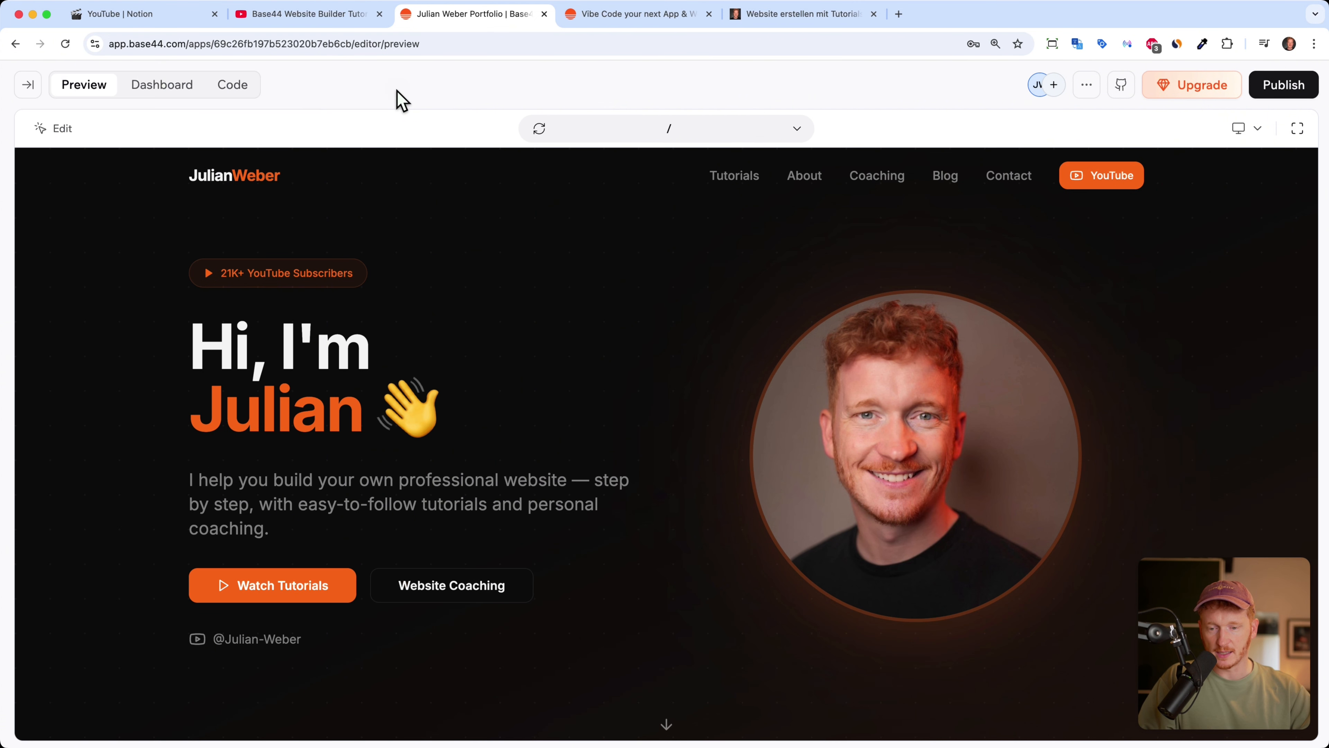
scroll(676, 466, "down", 20)
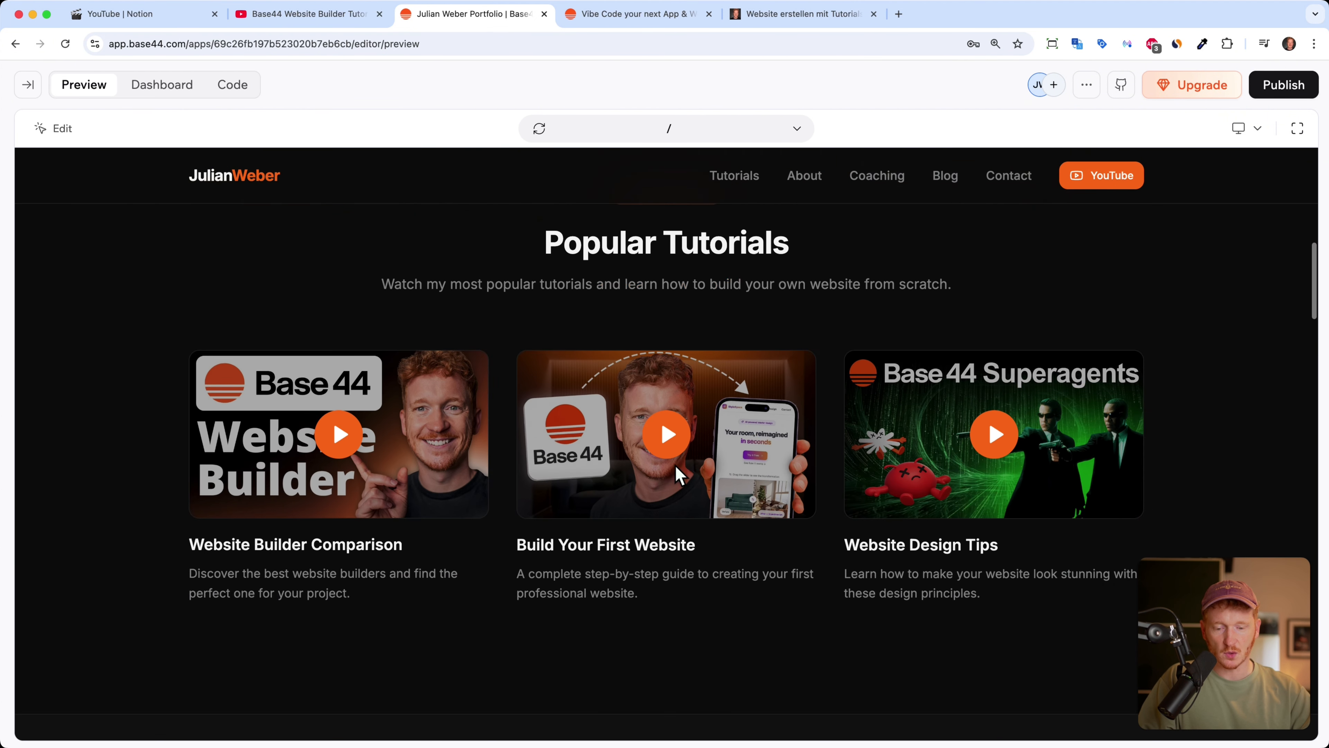
scroll(679, 471, "down", 8)
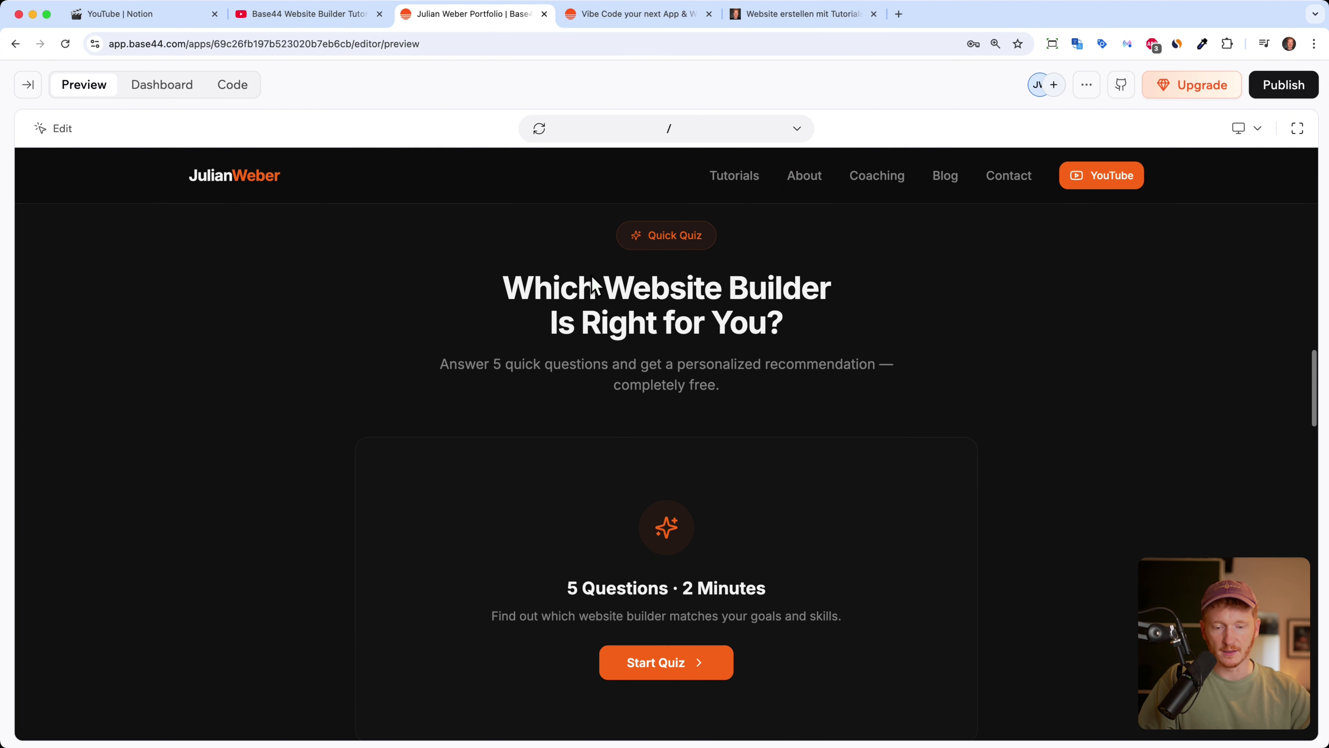
scroll(732, 436, "down", 3)
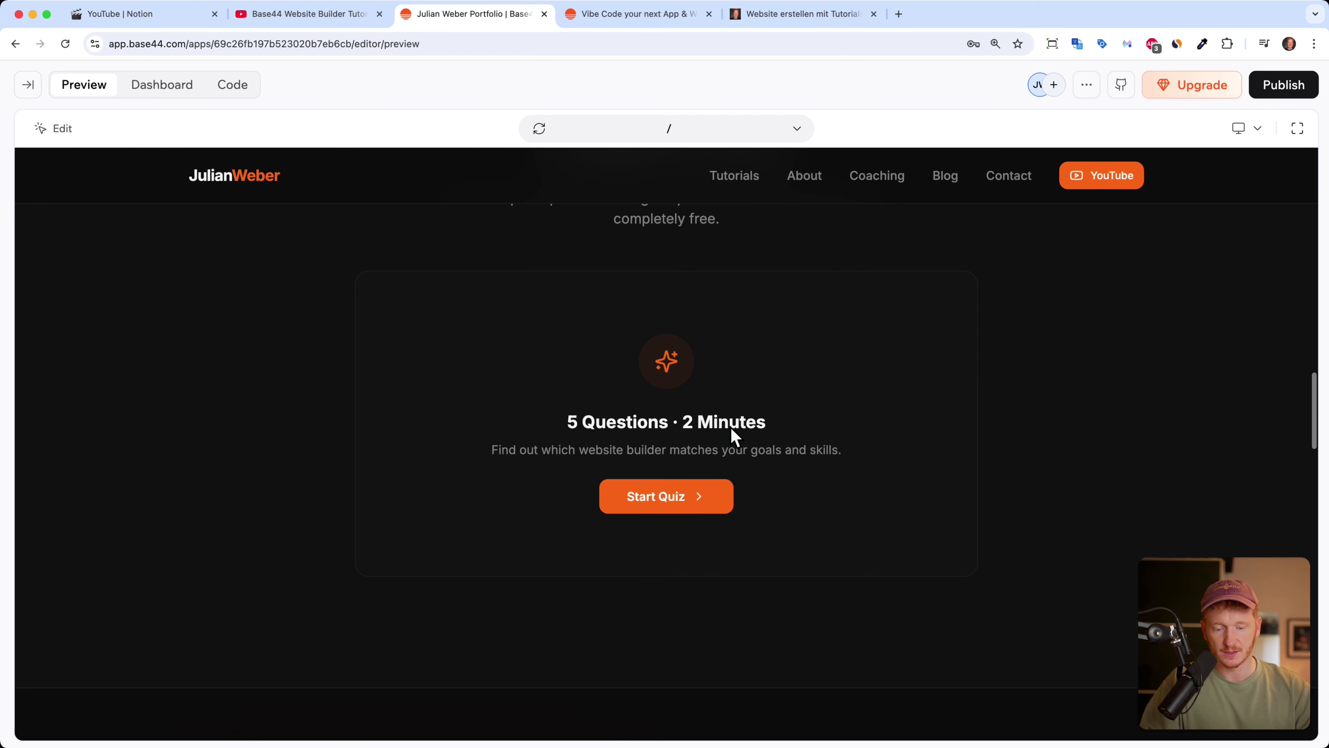
left_click(682, 495)
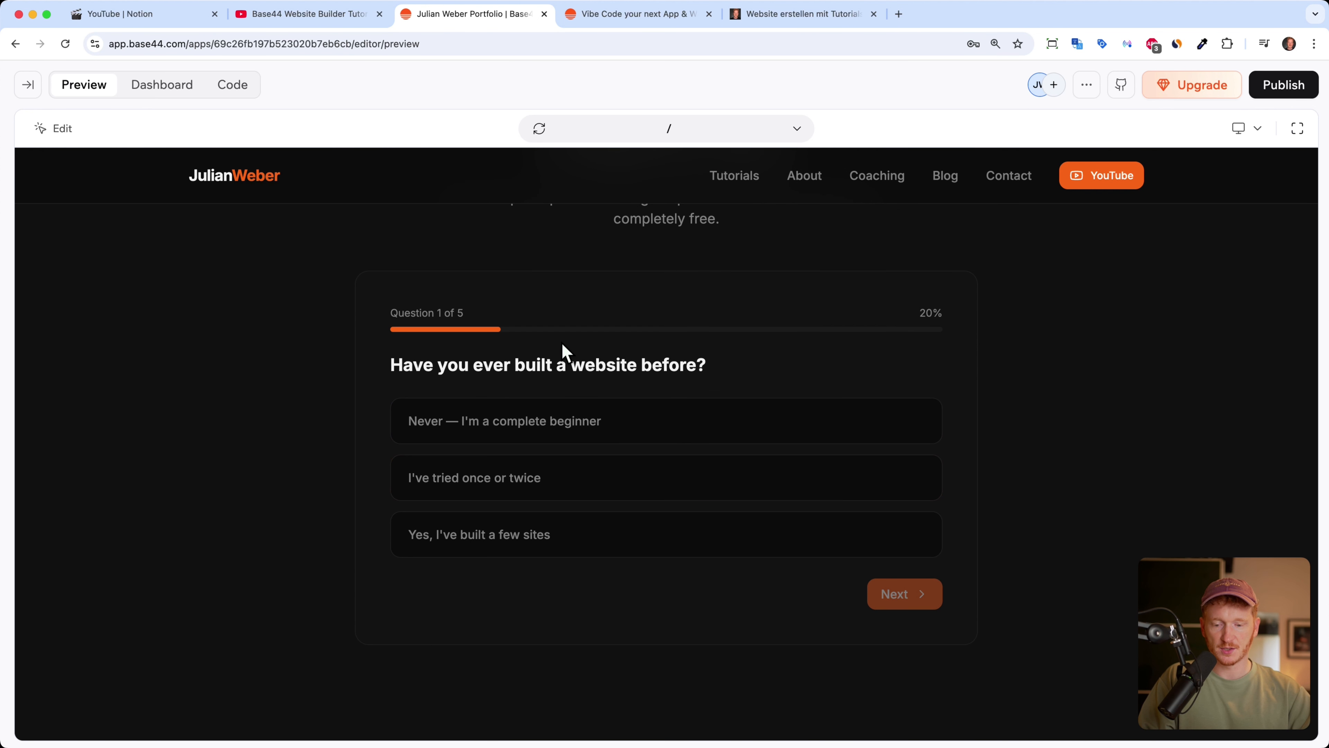
Step: Answer the five questions: complete beginner, basic apps, business website, go live ASAP, free/under €10/month budget
left_click(596, 434)
left_click(910, 595)
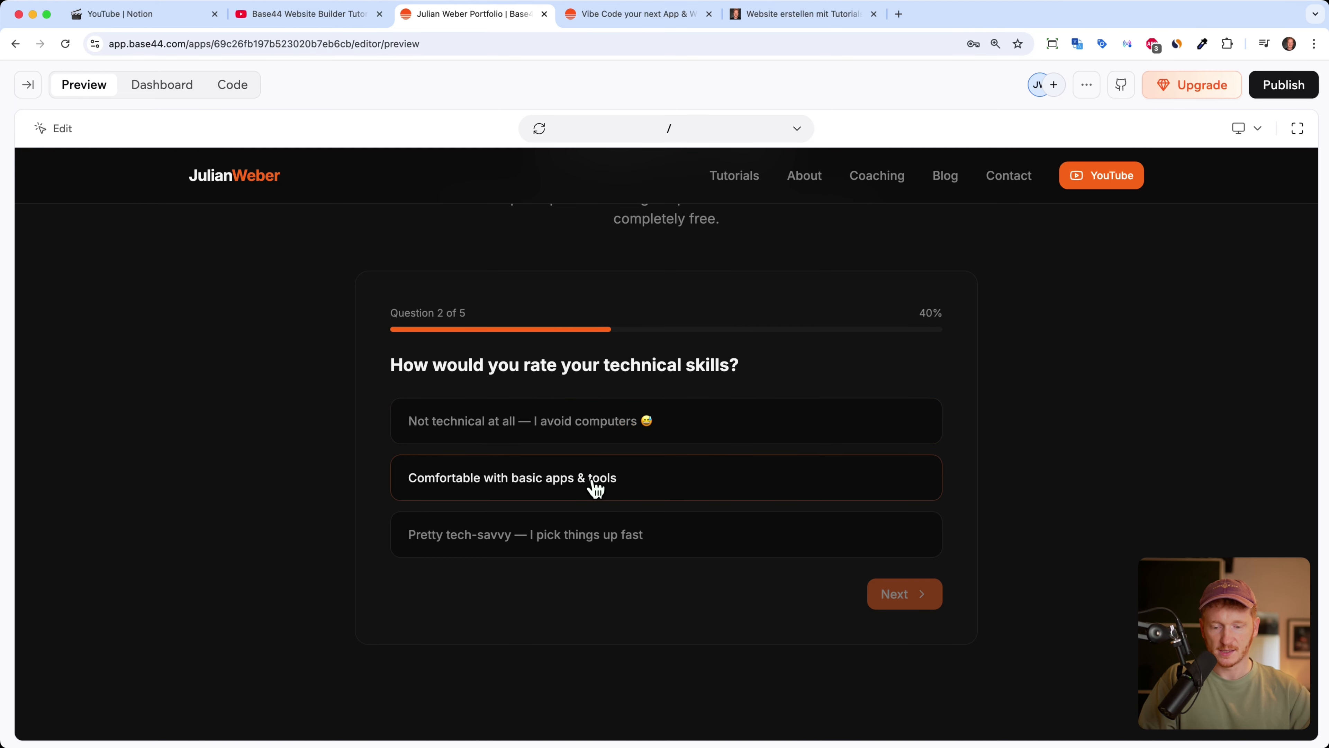
left_click(596, 488)
left_click(895, 595)
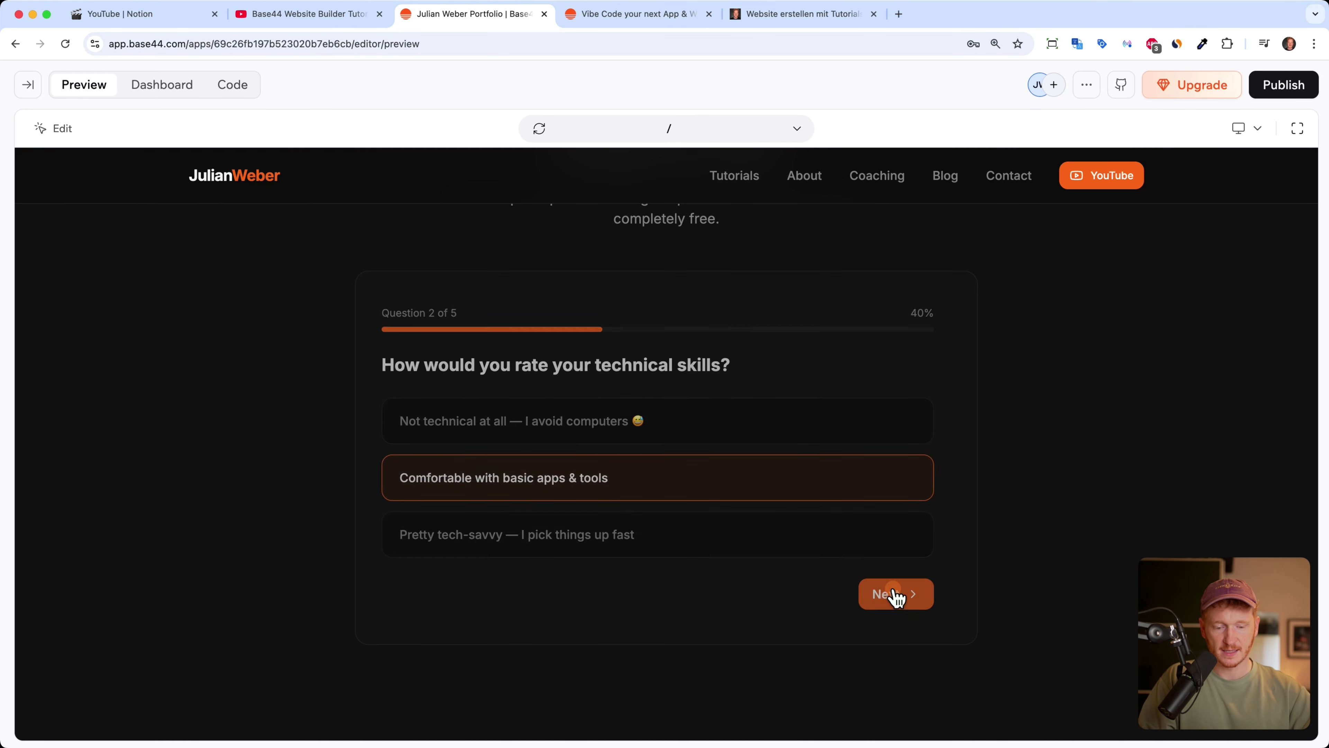
left_click(620, 477)
left_click(921, 654)
left_click(624, 435)
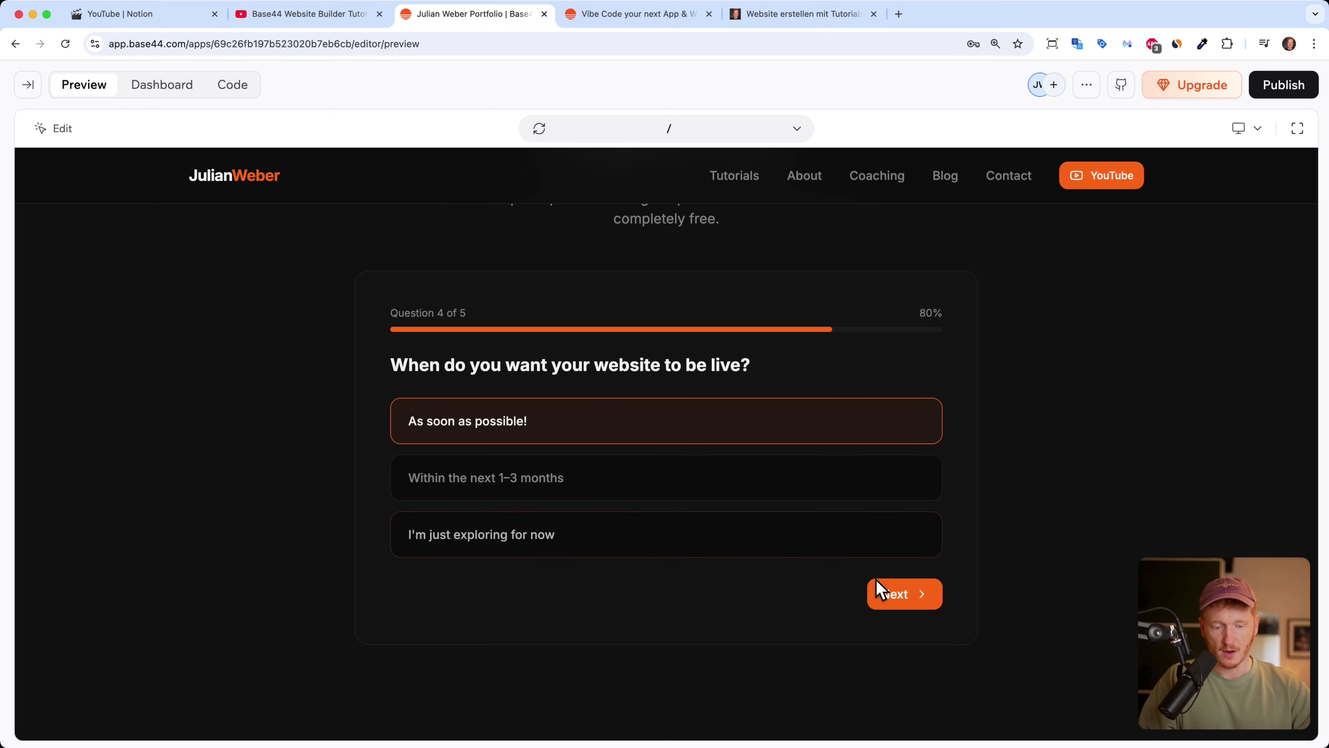
left_click(890, 595)
left_click(634, 419)
left_click(864, 602)
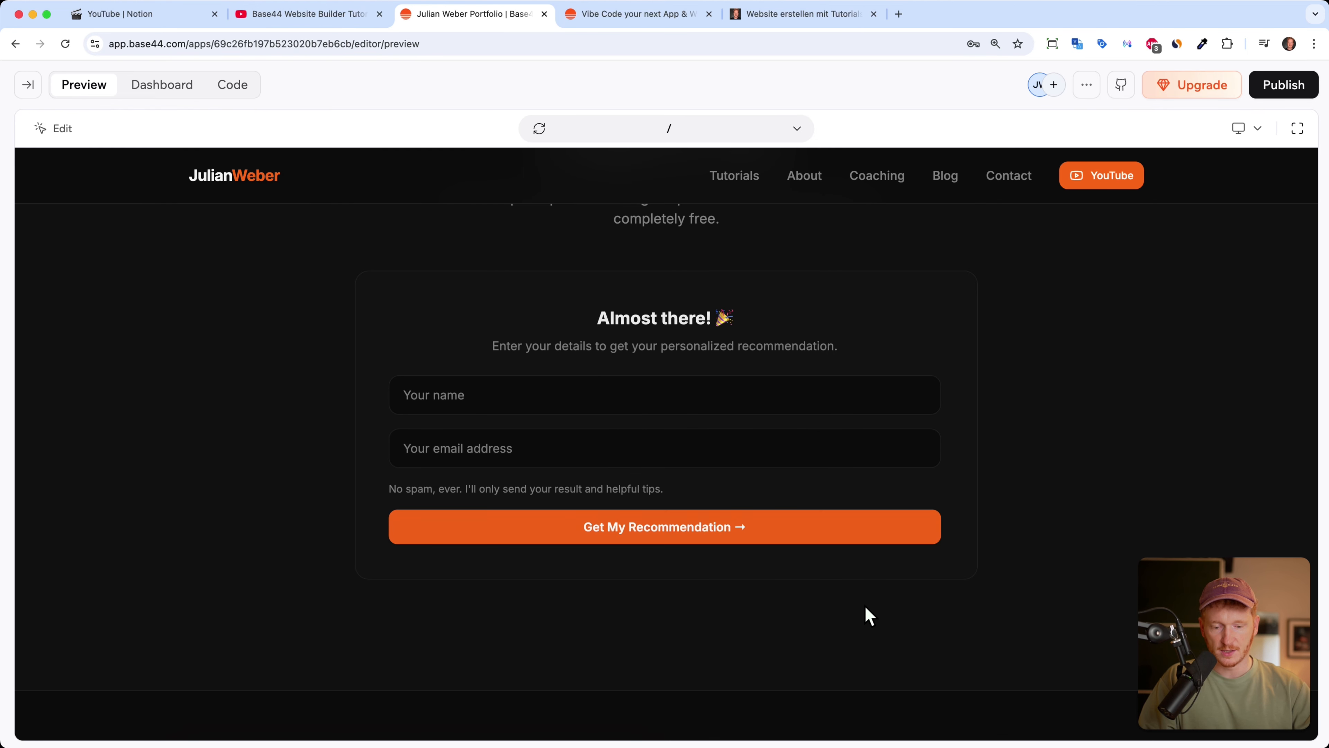
Step: Submit the contact's name and e-mail to reach the 'You're all set' confirmation, then restore the chat panel
left_click(537, 395)
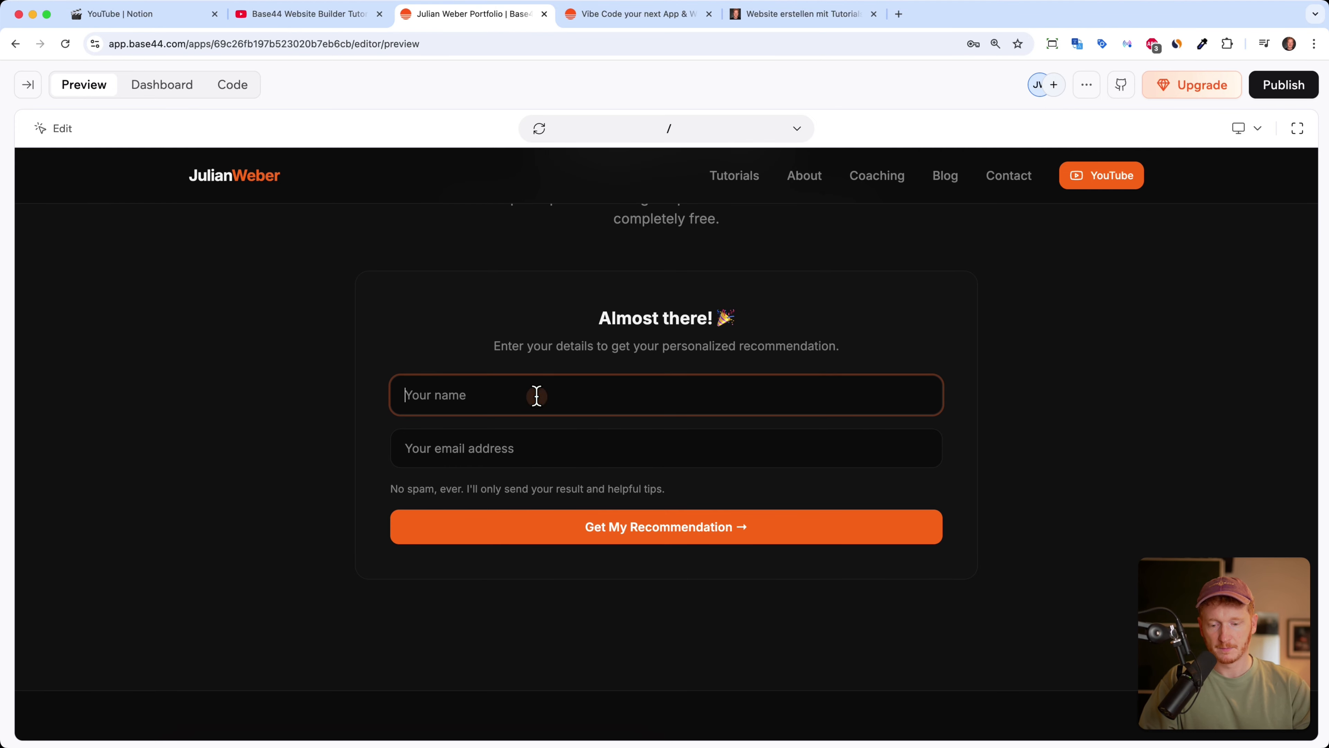
left_click(575, 435)
left_click(664, 543)
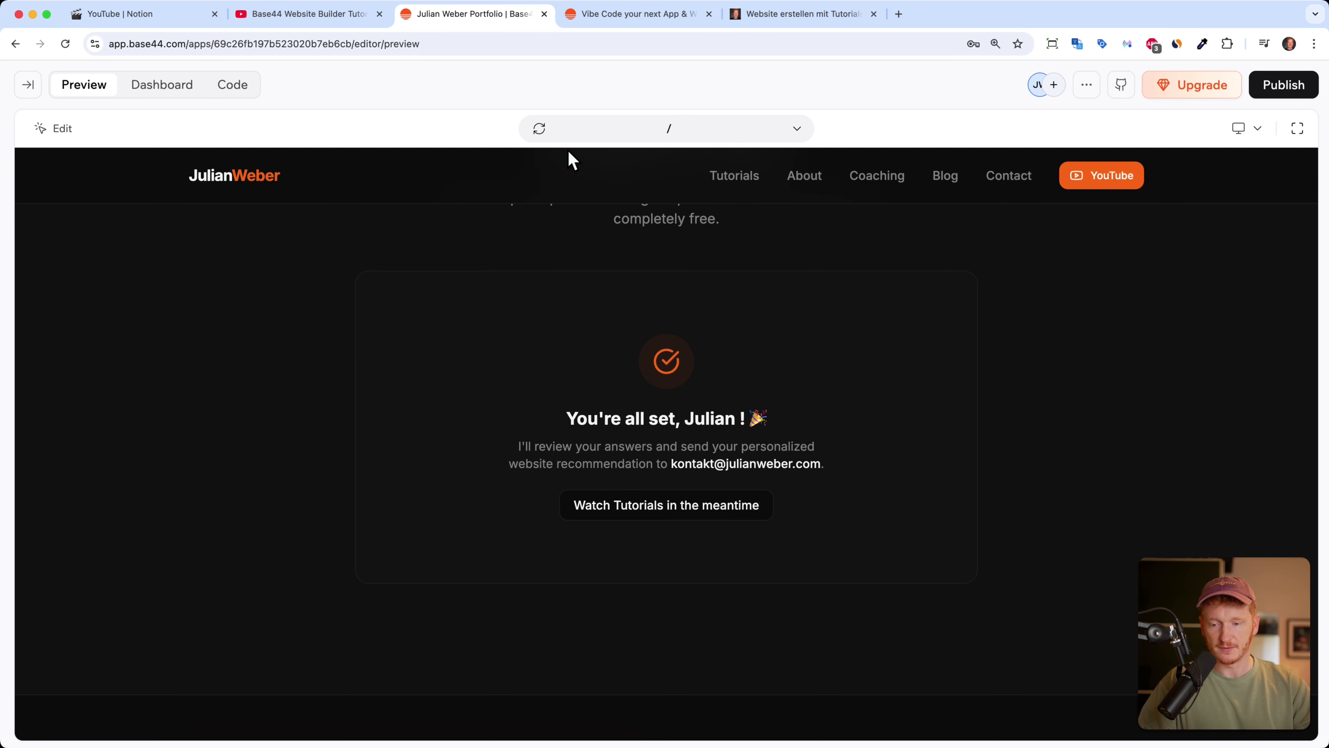
left_click(27, 85)
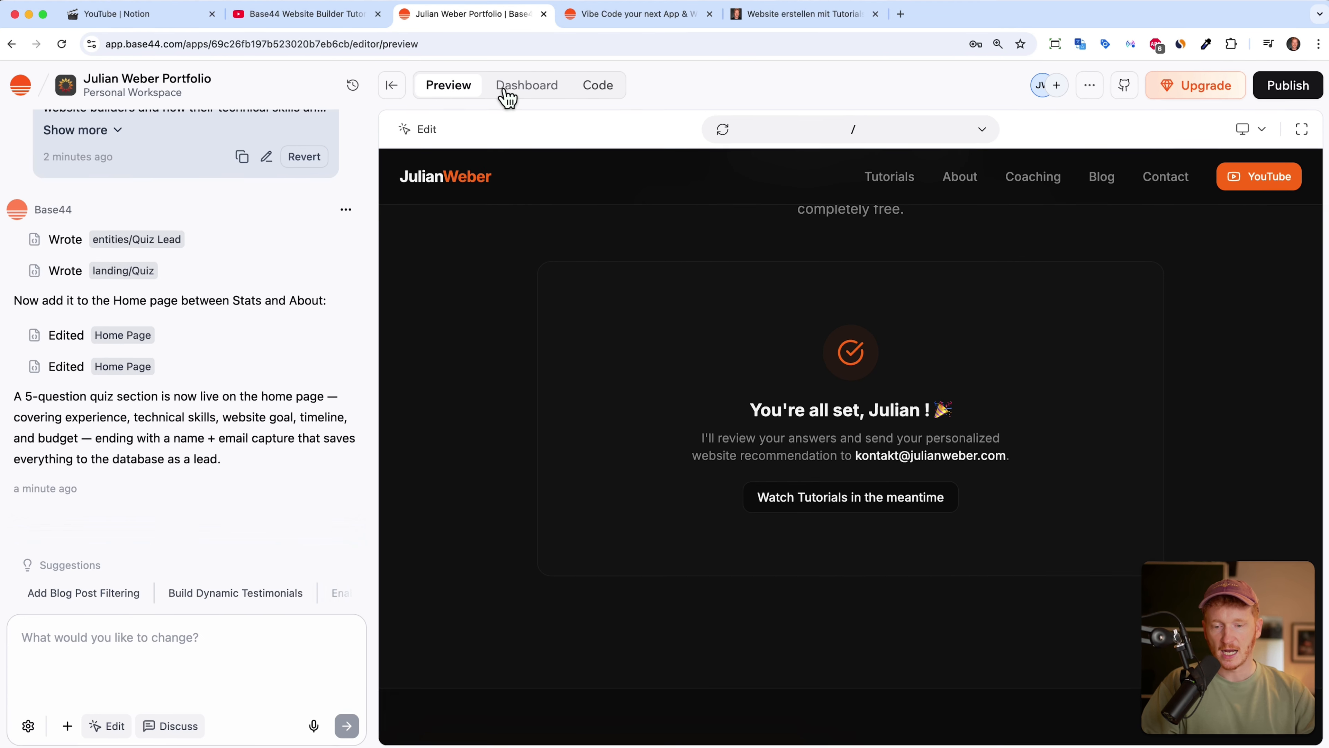
Step: Open the dashboard's QuizLead data table and scroll across its columns to check the test lead
left_click(515, 86)
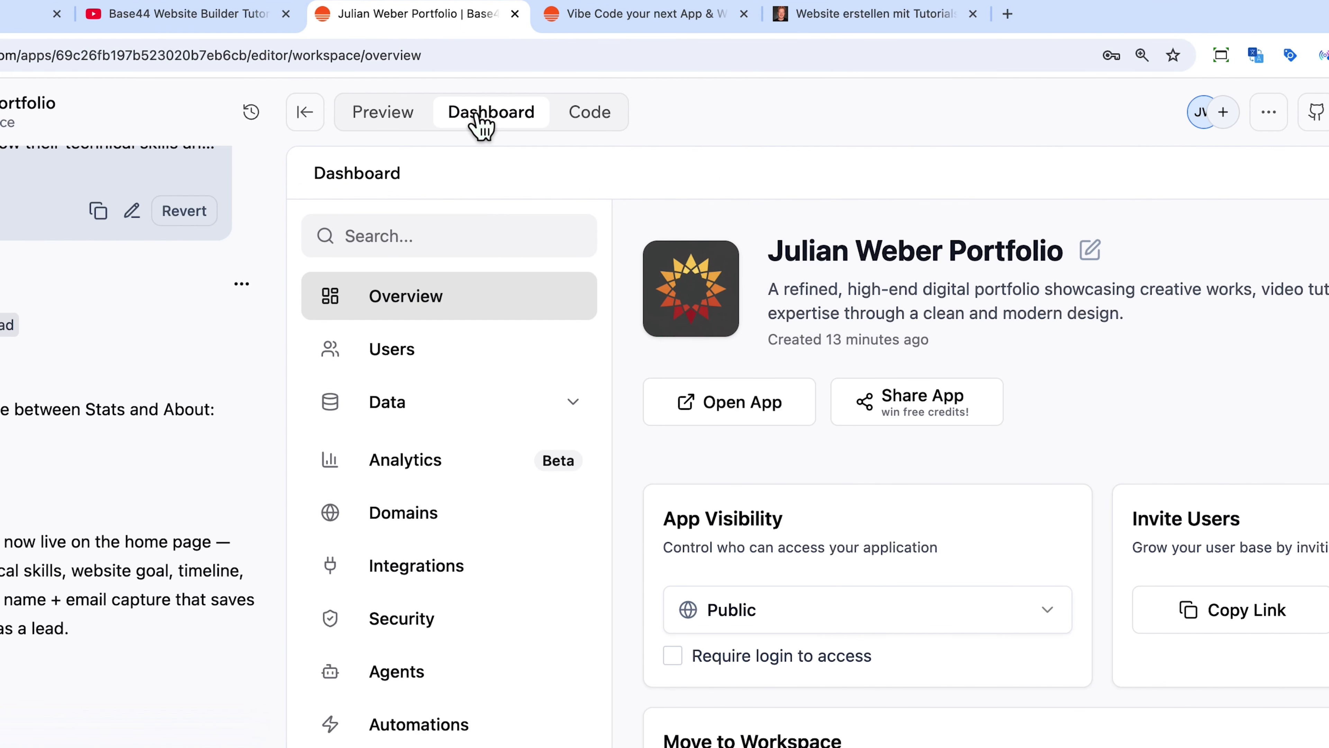
left_click(442, 399)
left_click(426, 506)
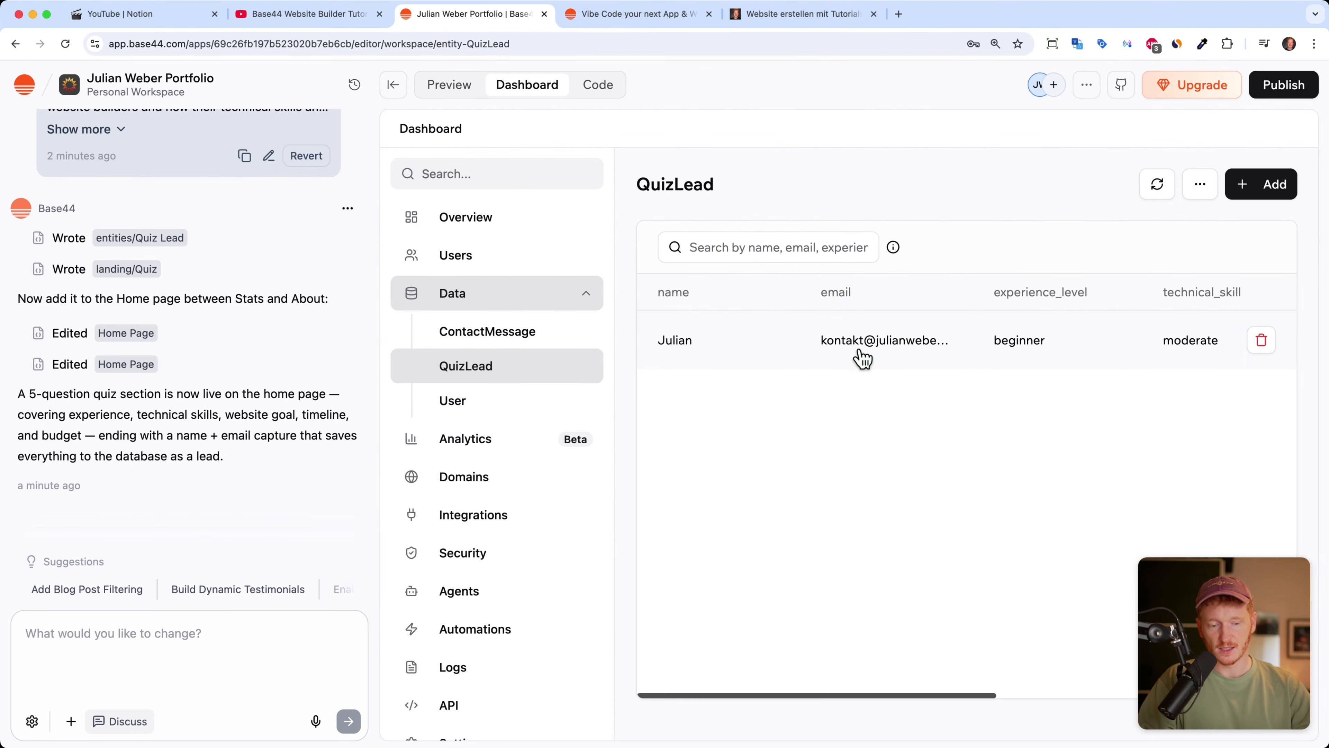
scroll(1077, 345, "right", 10)
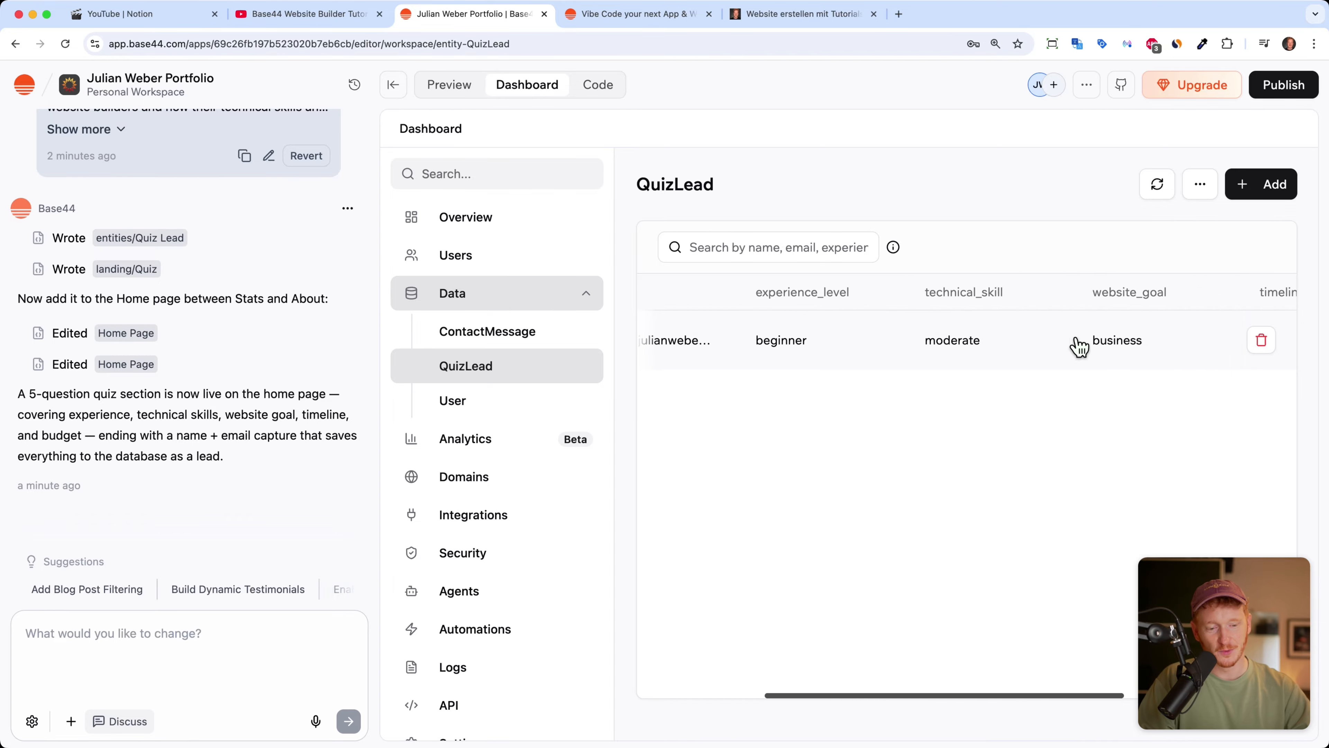
scroll(942, 343, "left", 10)
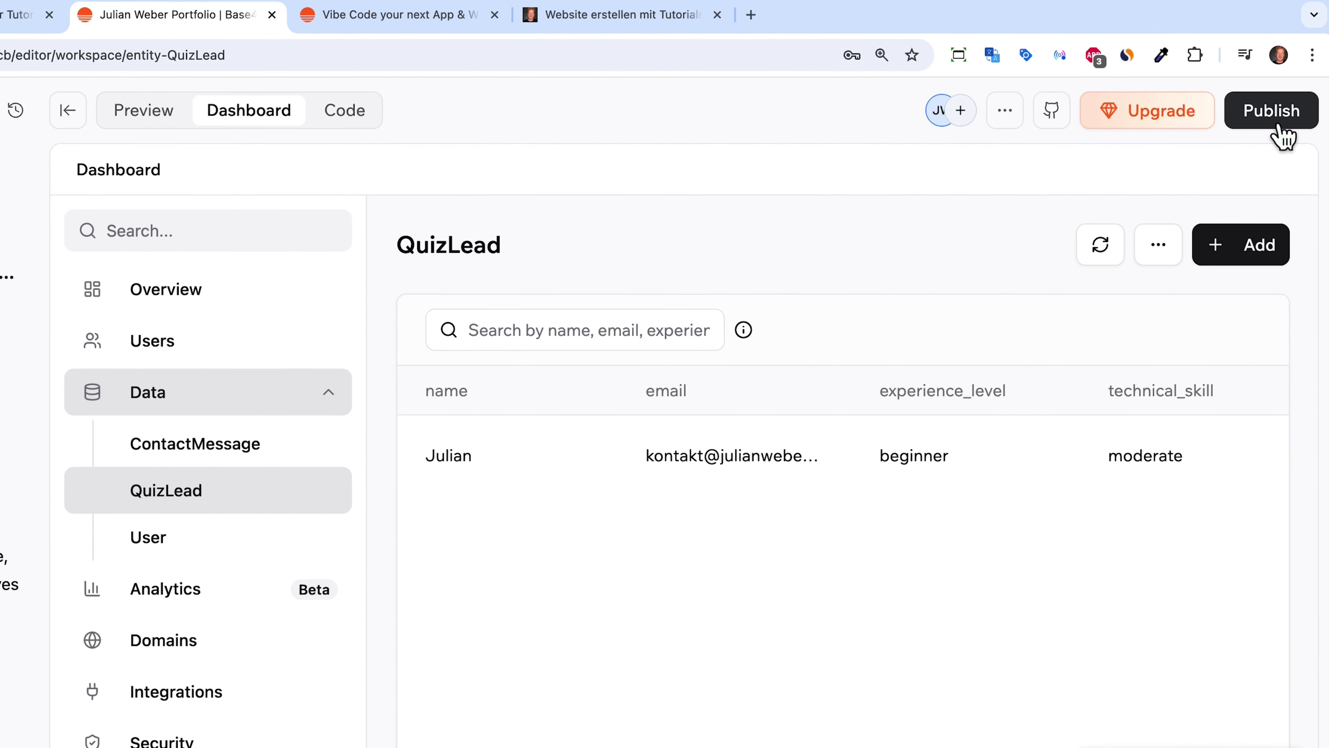
Step: Publish the app and open julian-design-space.base44.app in a new tab
left_click(1280, 139)
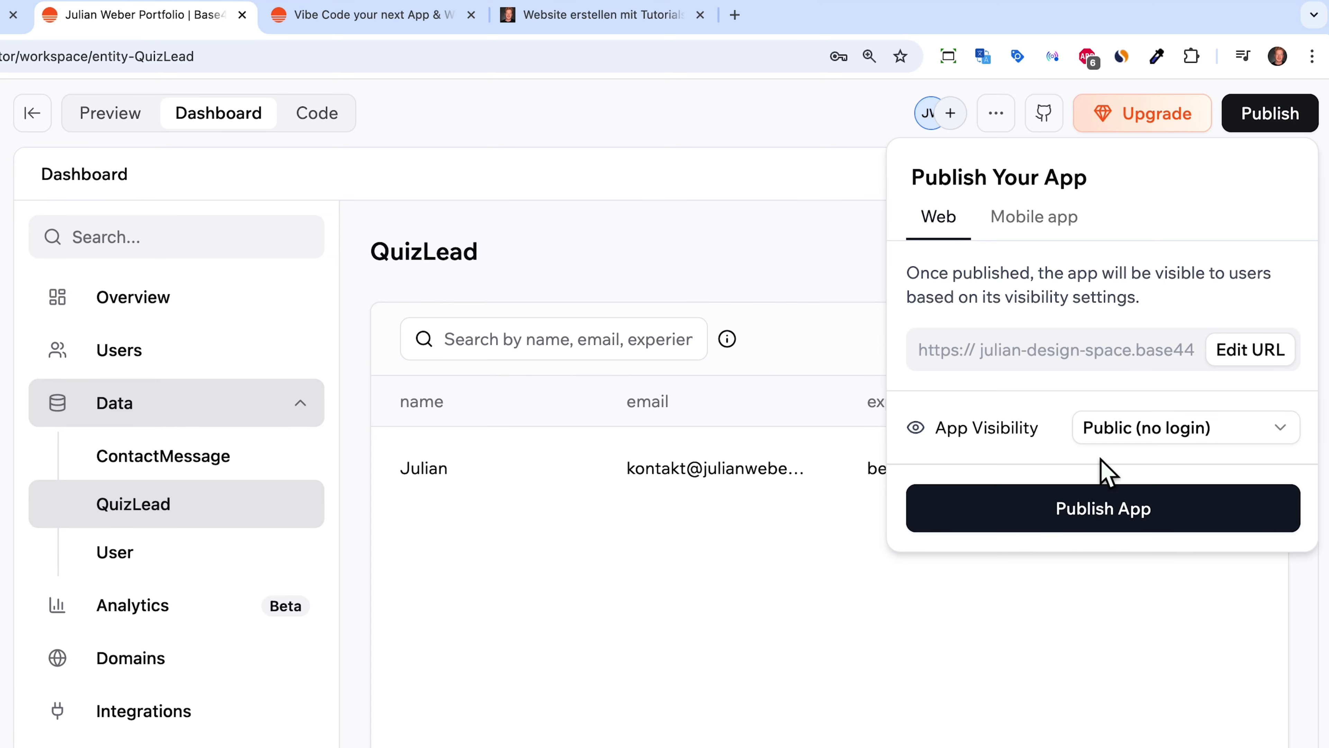
left_click(1089, 507)
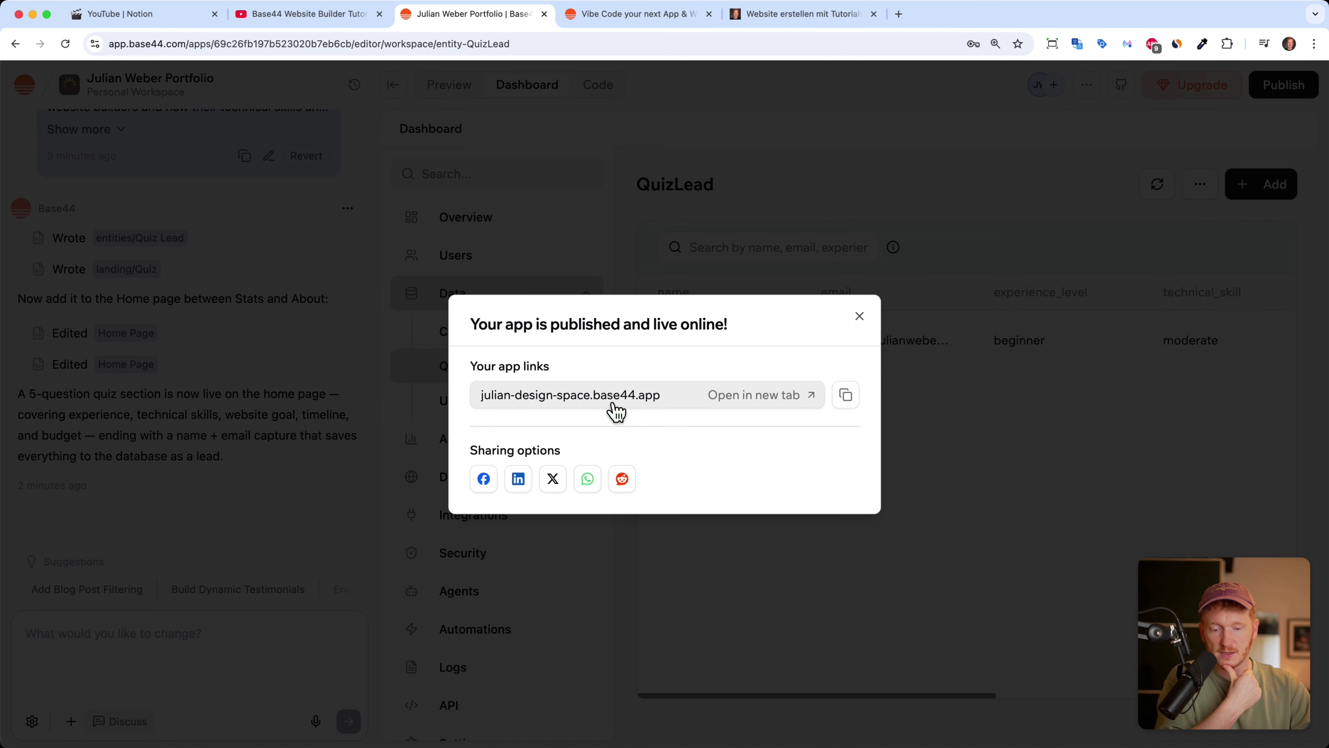
left_click(733, 398)
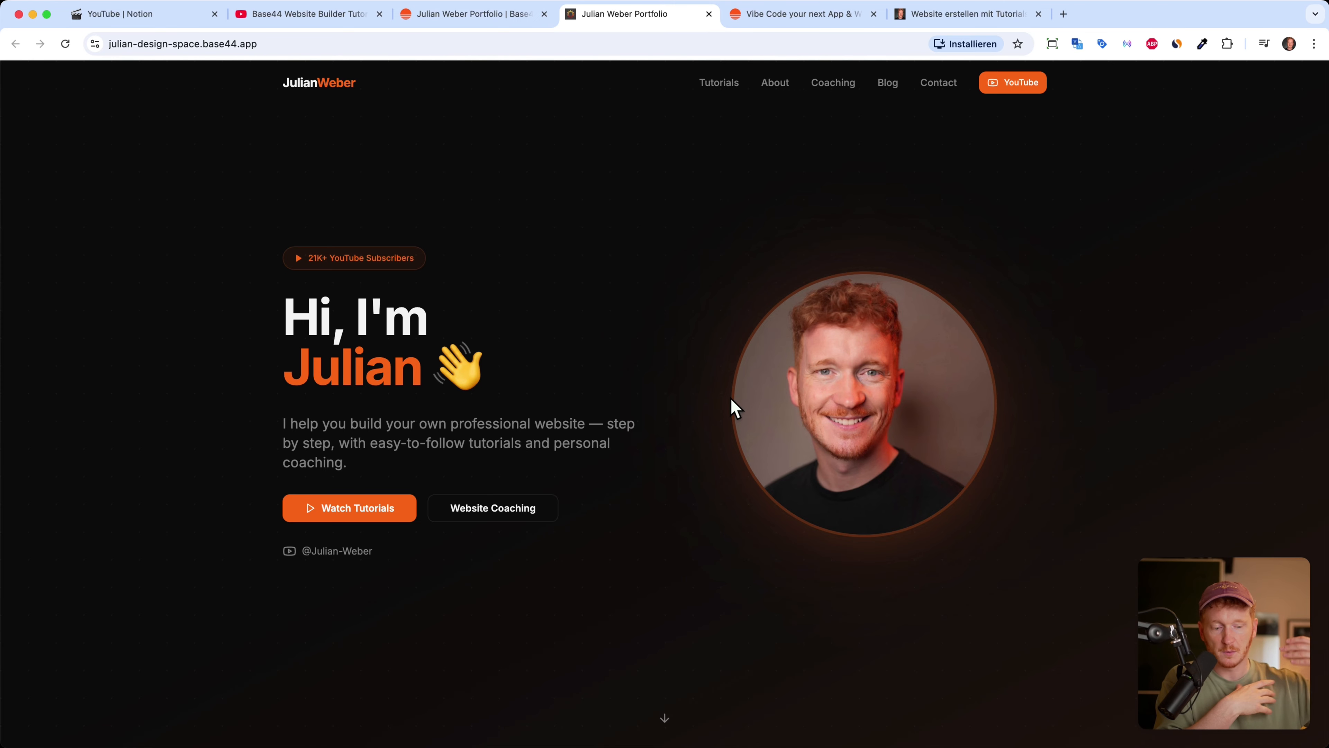
Step: Scroll through the live portfolio site and back to the top, then return to the Base44 editor
scroll(731, 398, "down", 10)
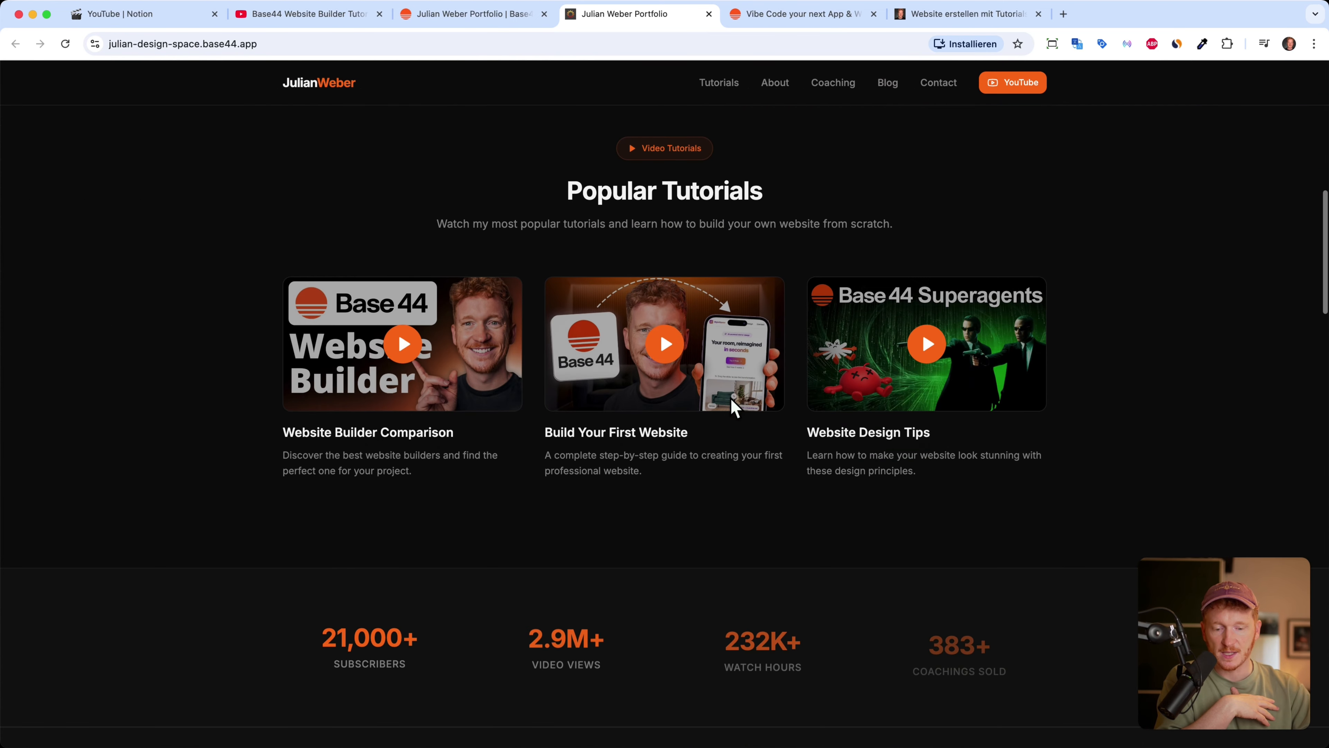
scroll(731, 399, "down", 15)
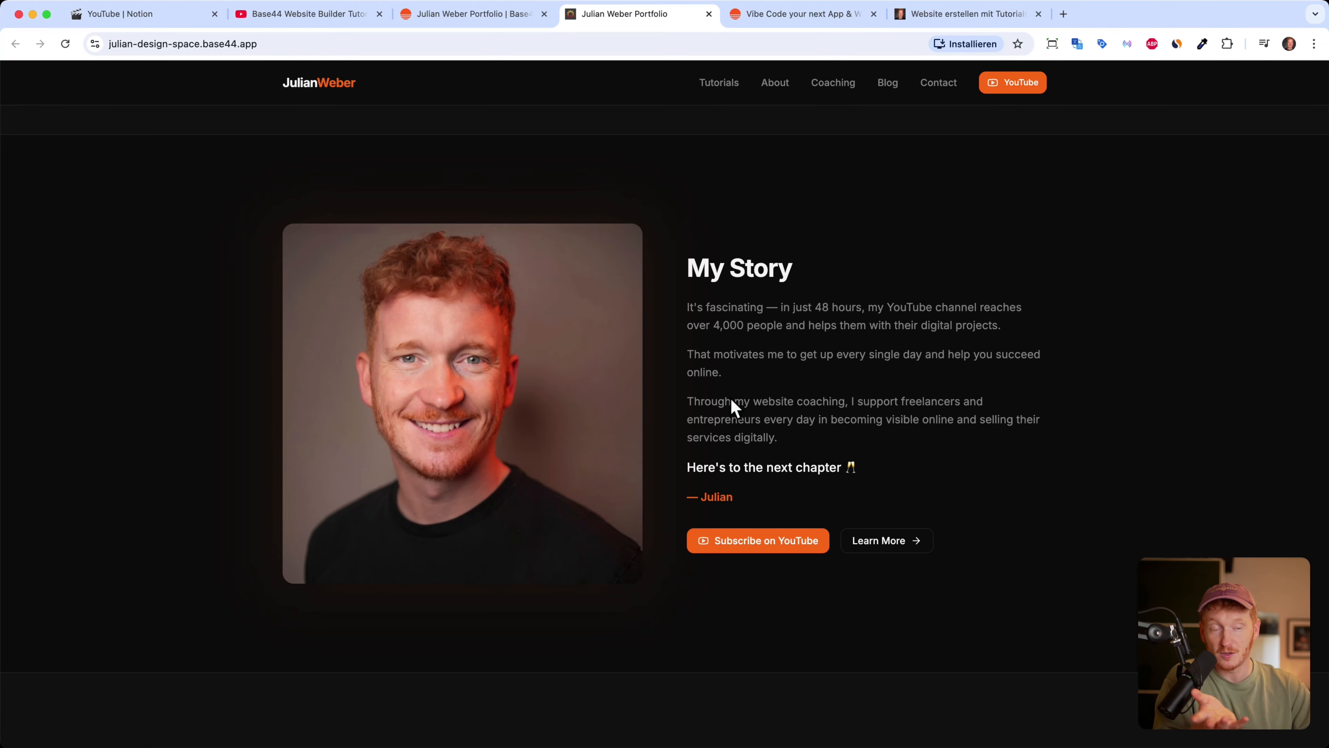
scroll(732, 400, "down", 8)
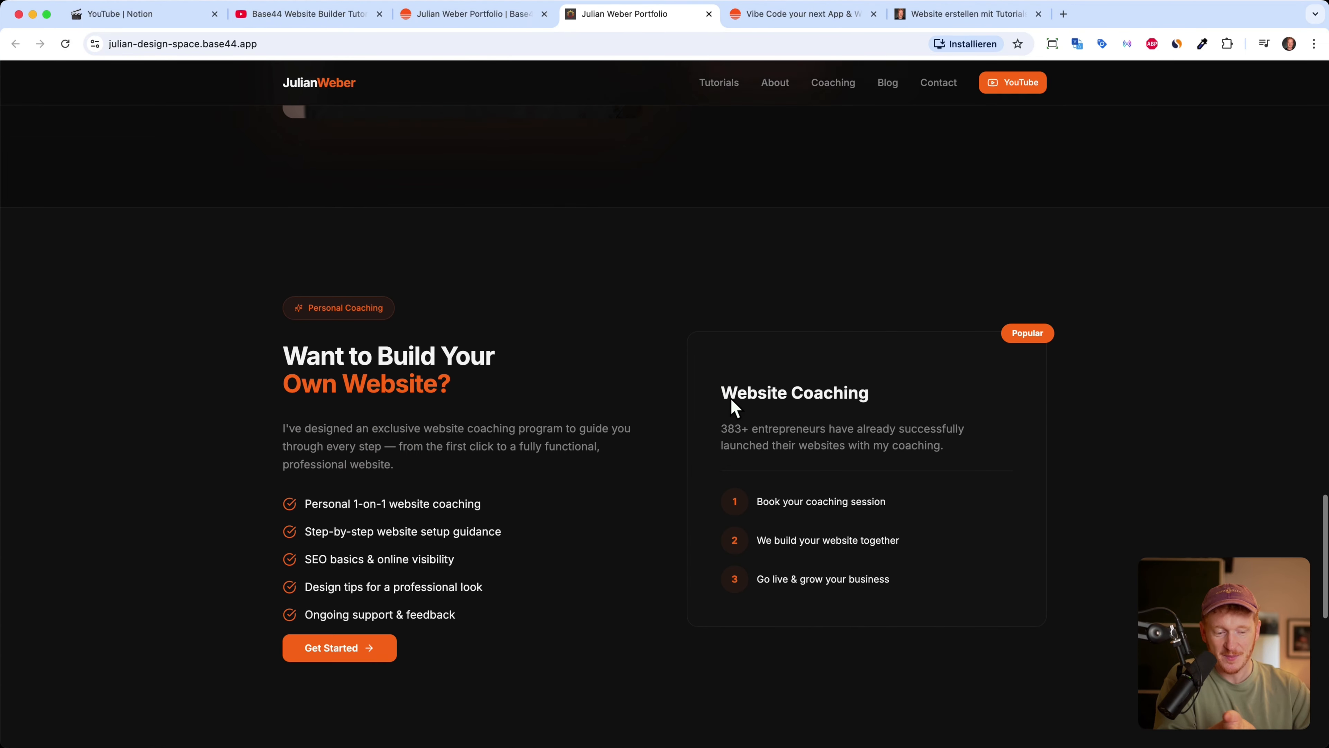
scroll(731, 398, "up", 20)
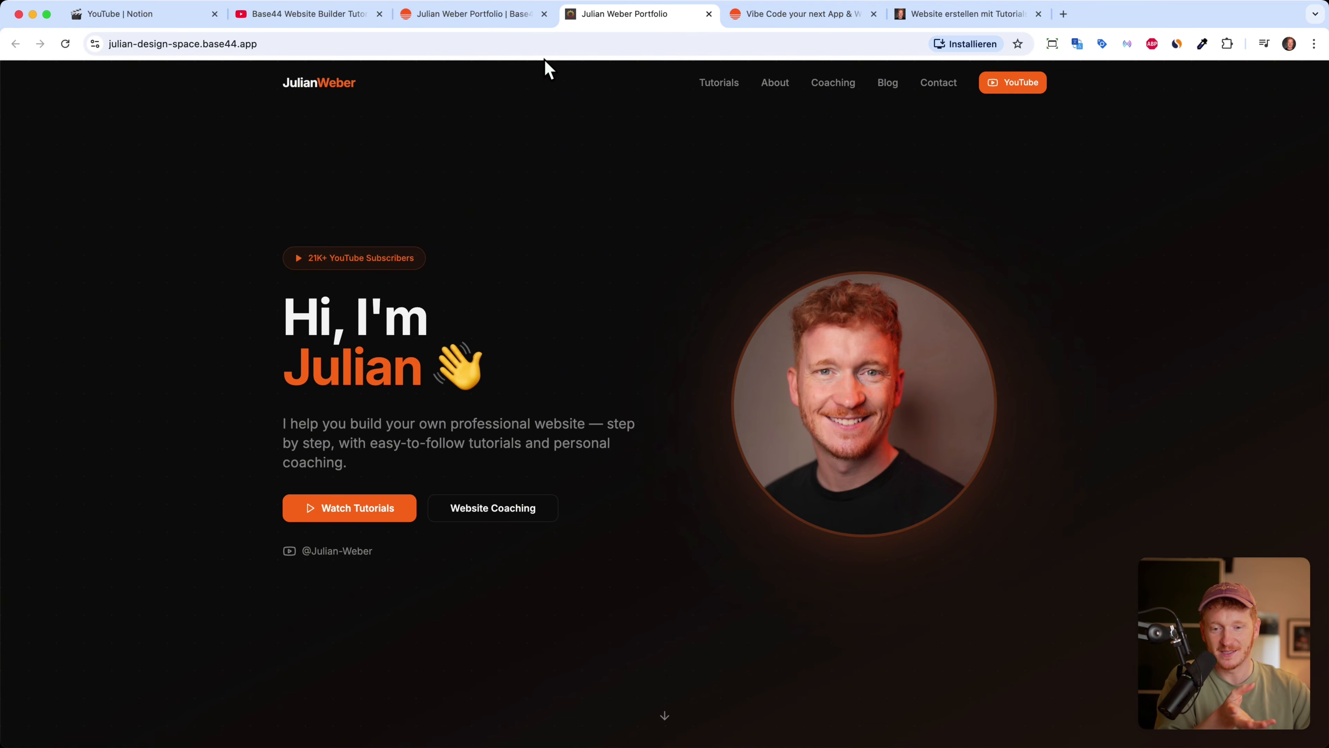
left_click(500, 21)
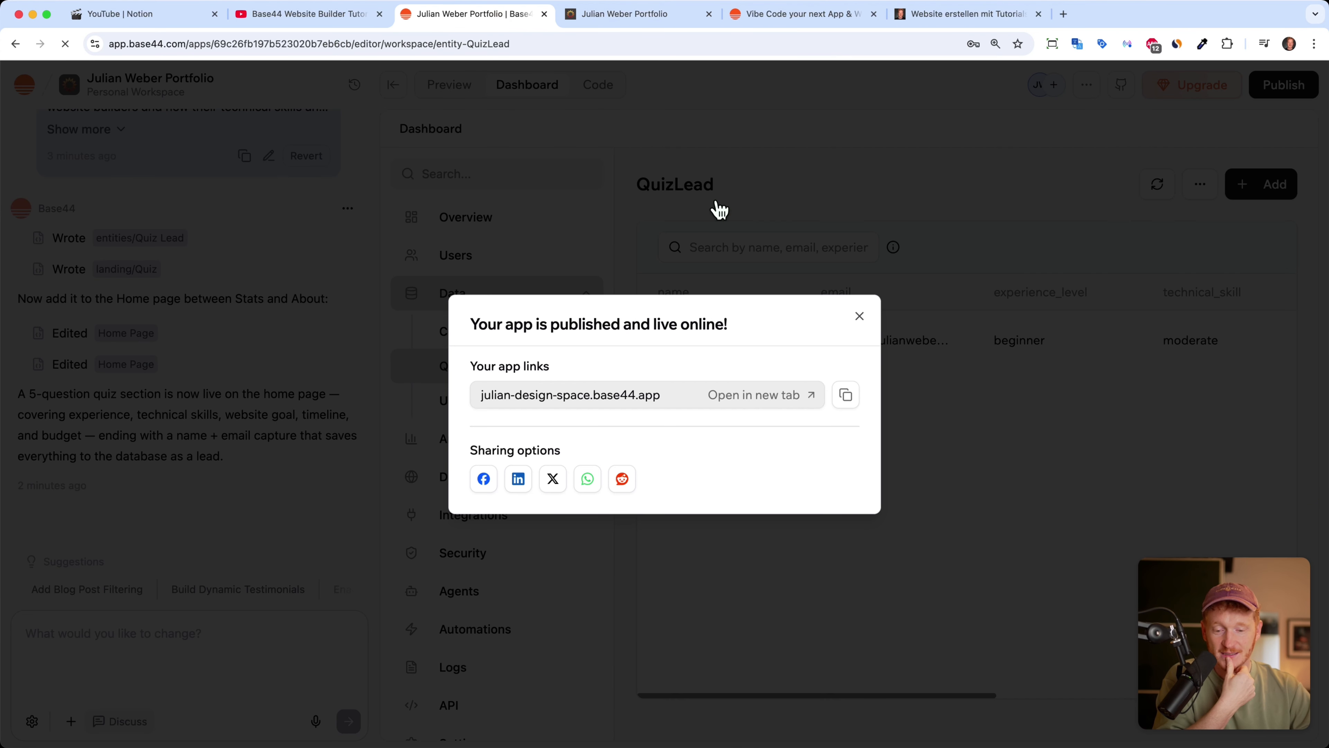
Step: Close the published dialog, review the Domains page, then switch to the YouTube tutorial
left_click(861, 316)
left_click(494, 474)
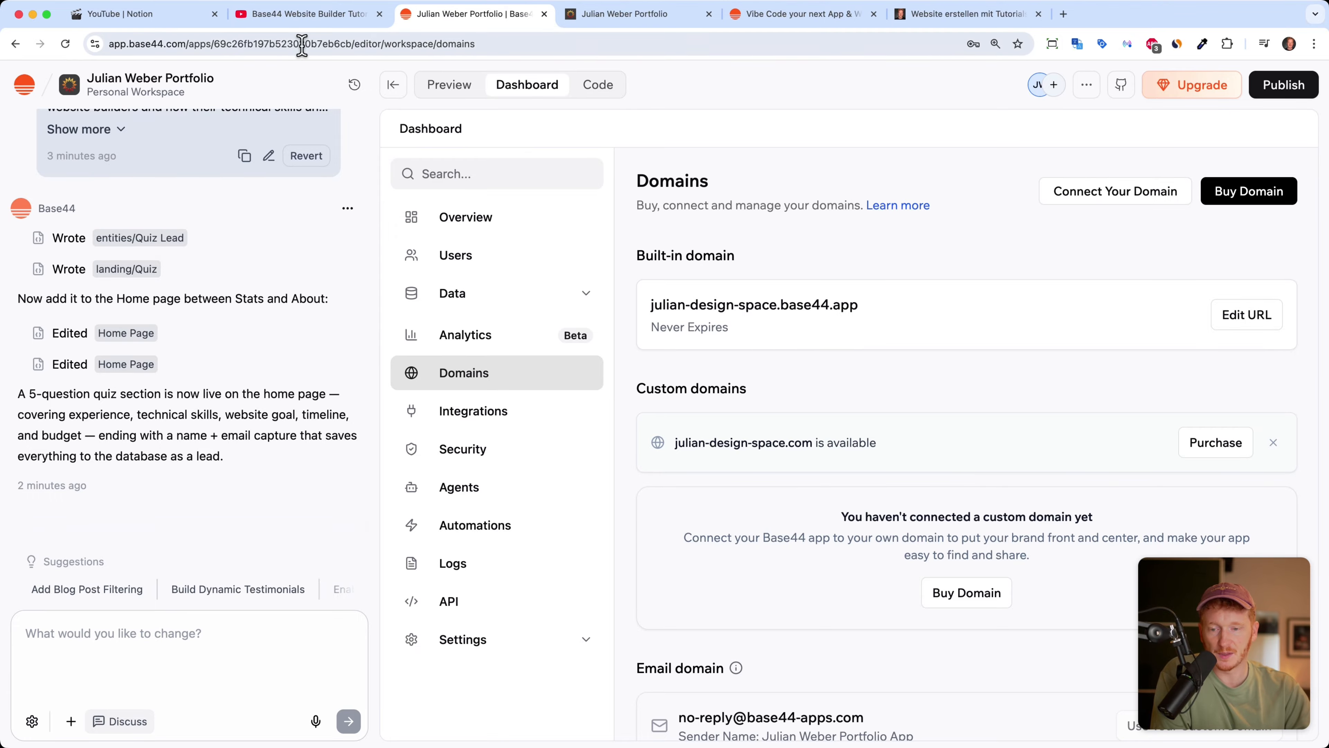
left_click(300, 17)
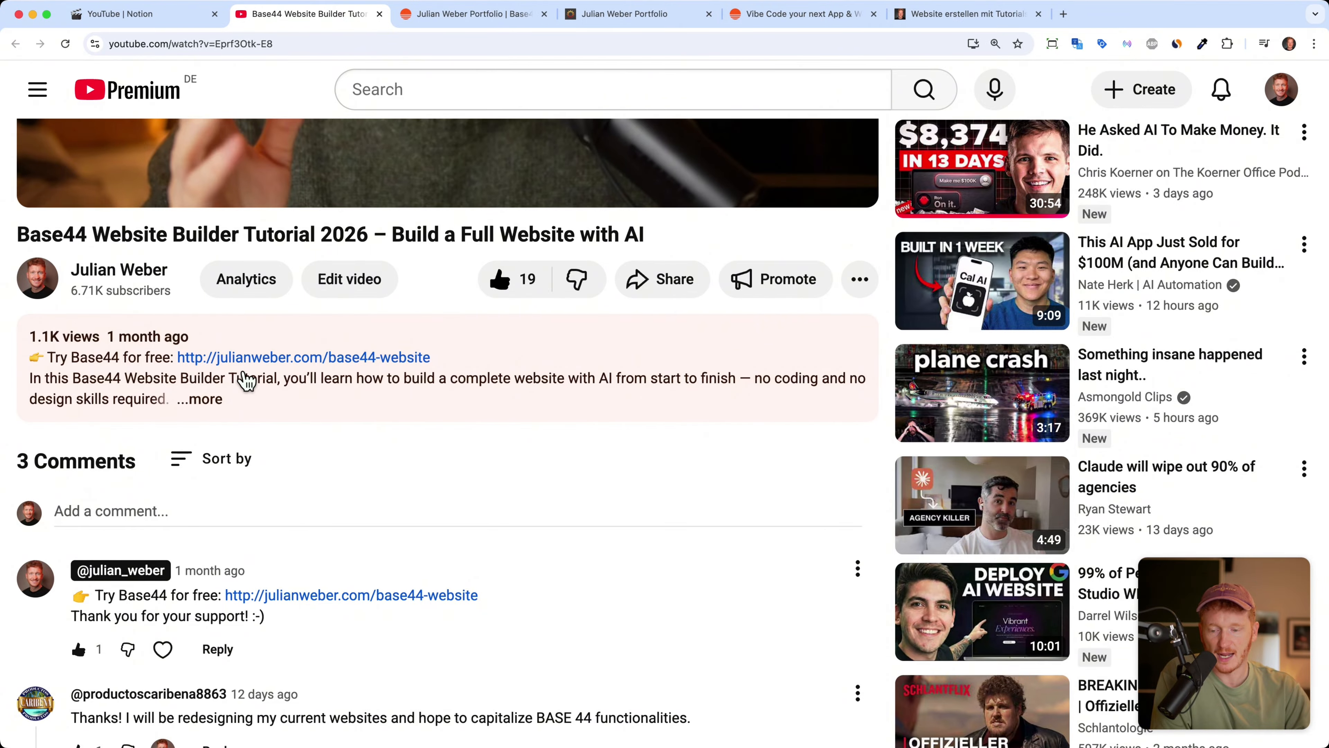